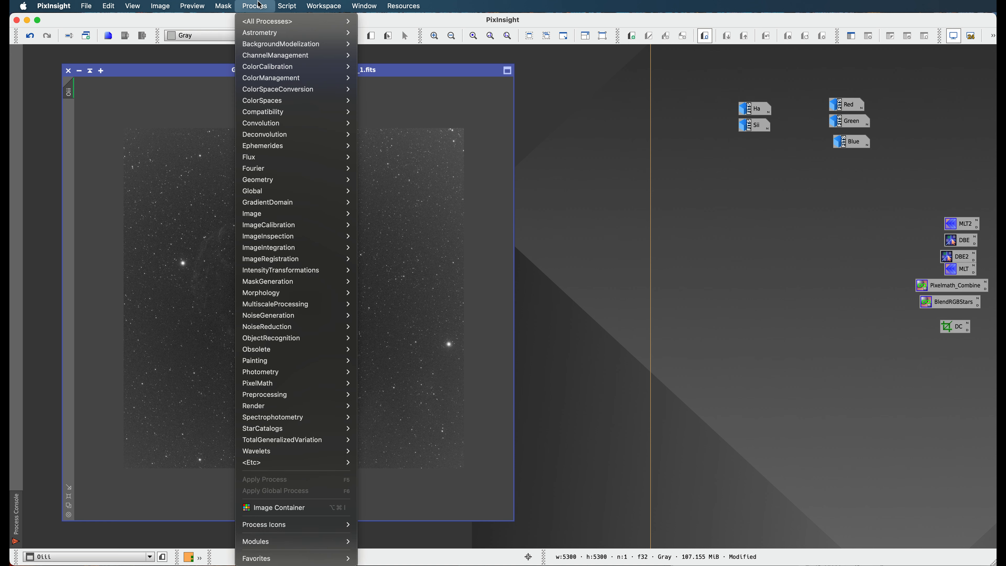
# Open the DynamicBackgroundExtraction process and place its window beside the Oiii image
pyautogui.moveTo(301, 44)
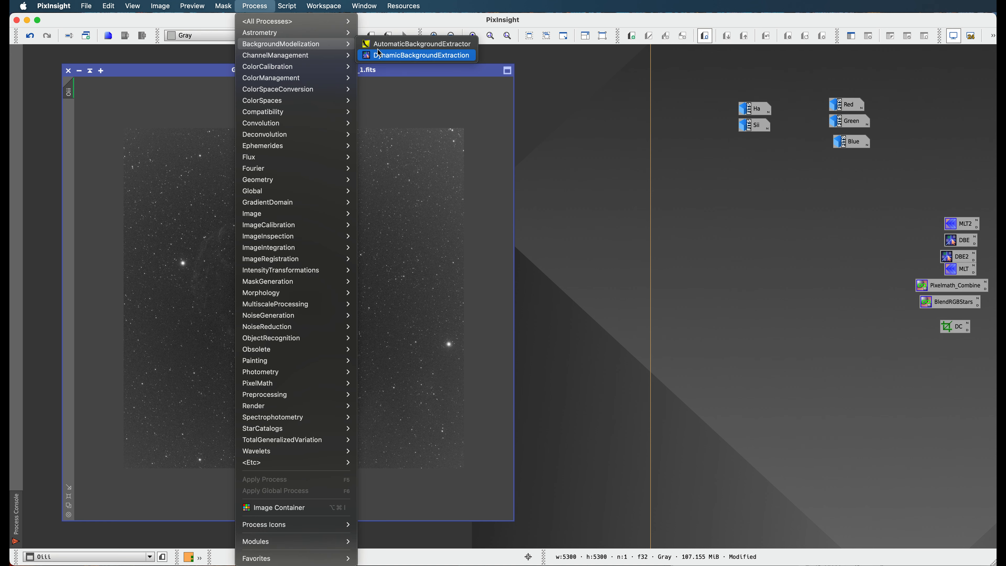
pyautogui.click(382, 56)
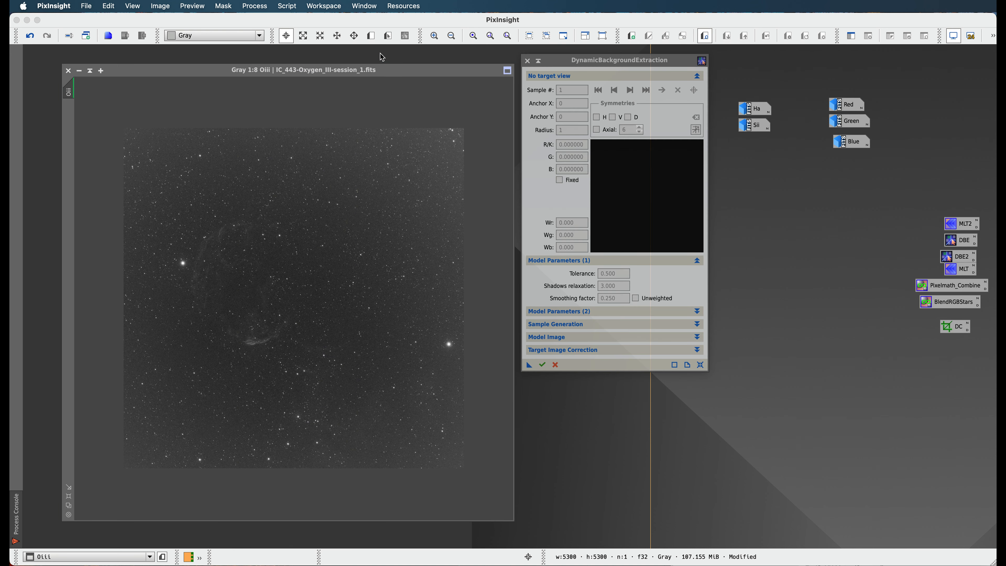
pyautogui.moveTo(572, 68); pyautogui.dragTo(597, 79)
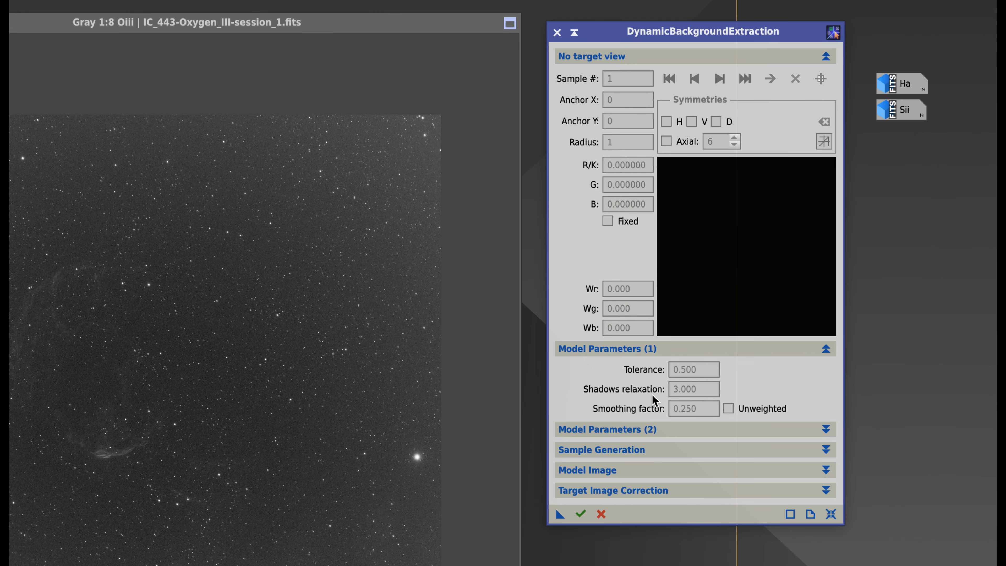
pyautogui.moveTo(651, 386)
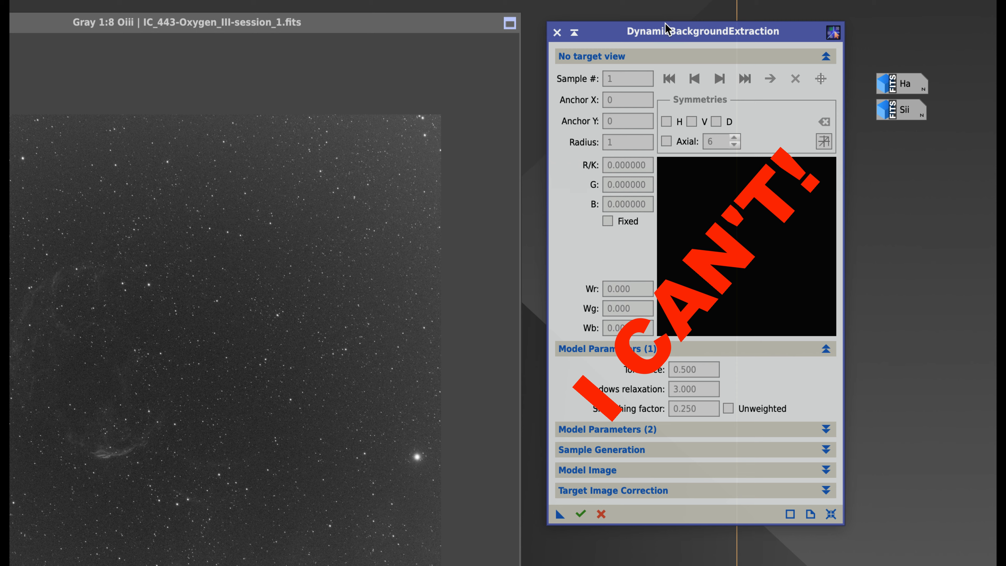
pyautogui.moveTo(671, 25); pyautogui.dragTo(658, 20)
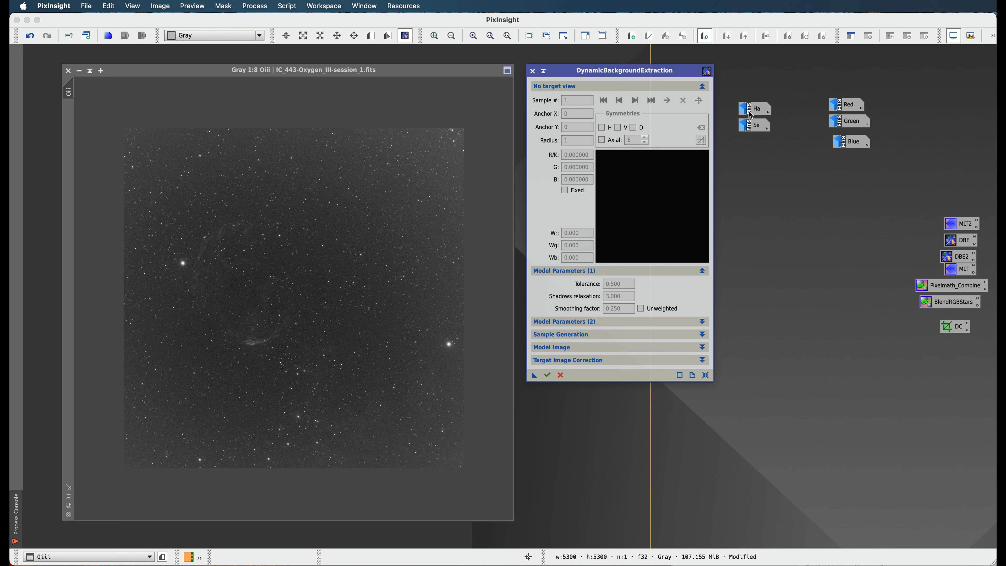
# Restore the minimised Ha image and reset DynamicBackgroundExtraction so that it targets this image
pyautogui.moveTo(751, 115)
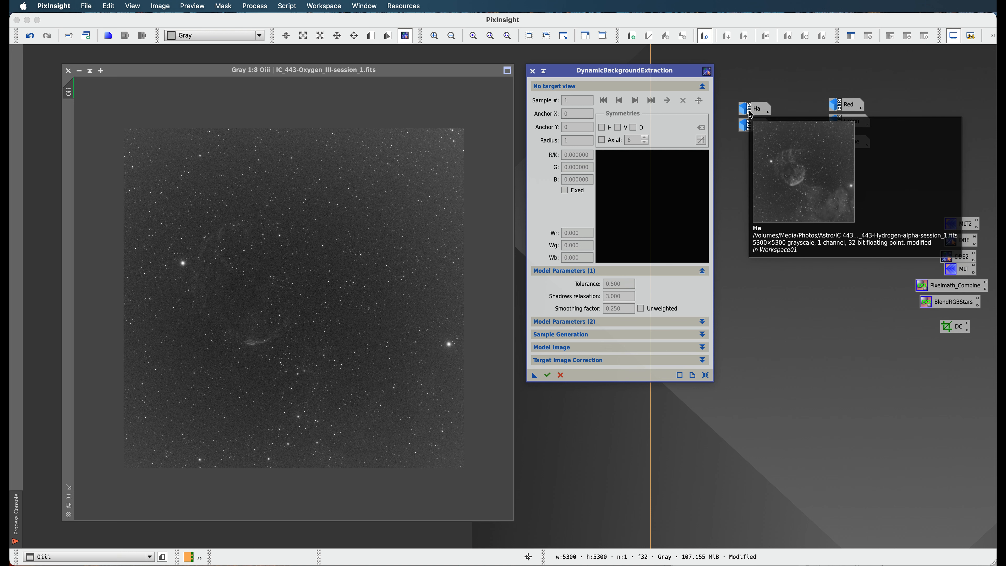
pyautogui.doubleClick(751, 113)
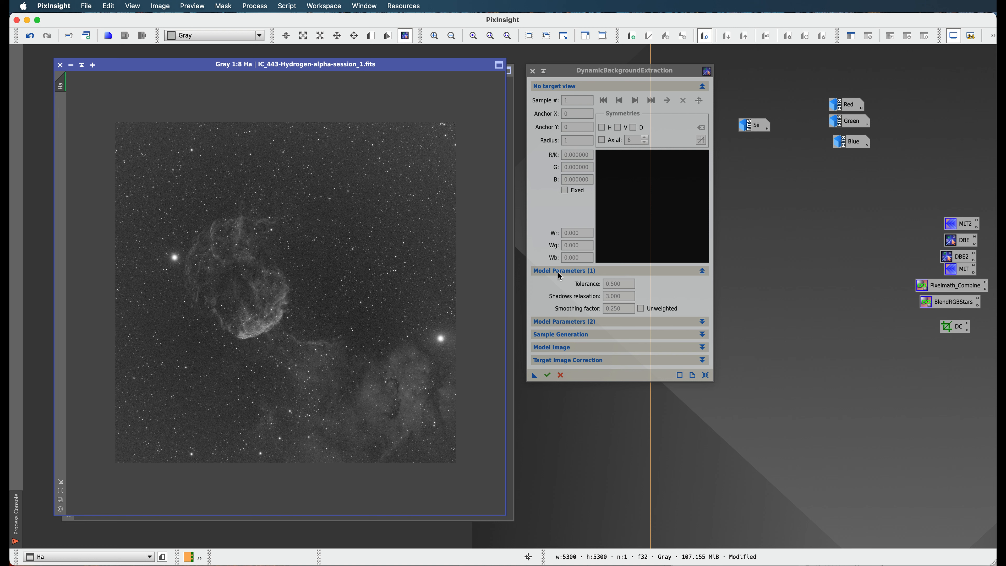
pyautogui.click(560, 284)
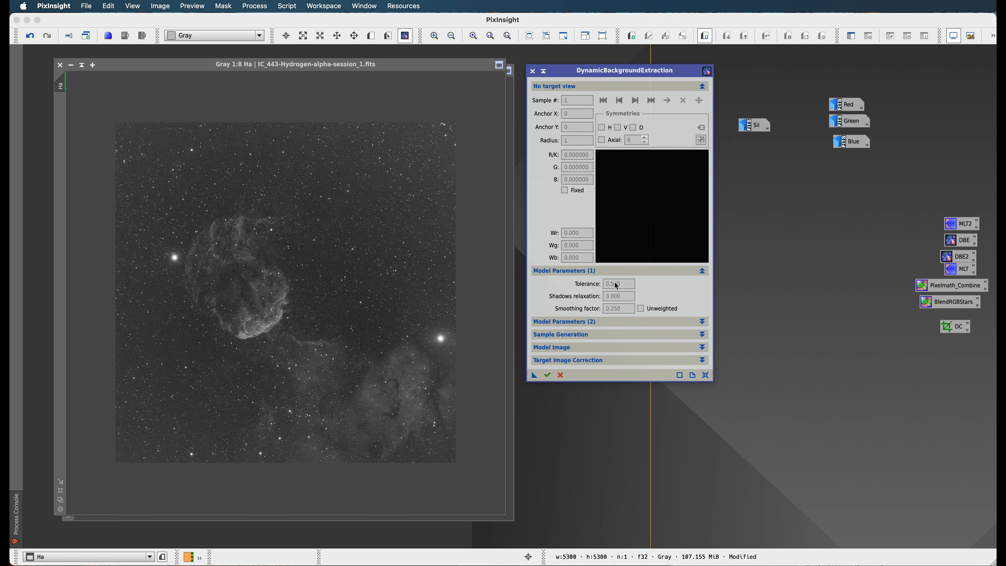
pyautogui.moveTo(616, 286)
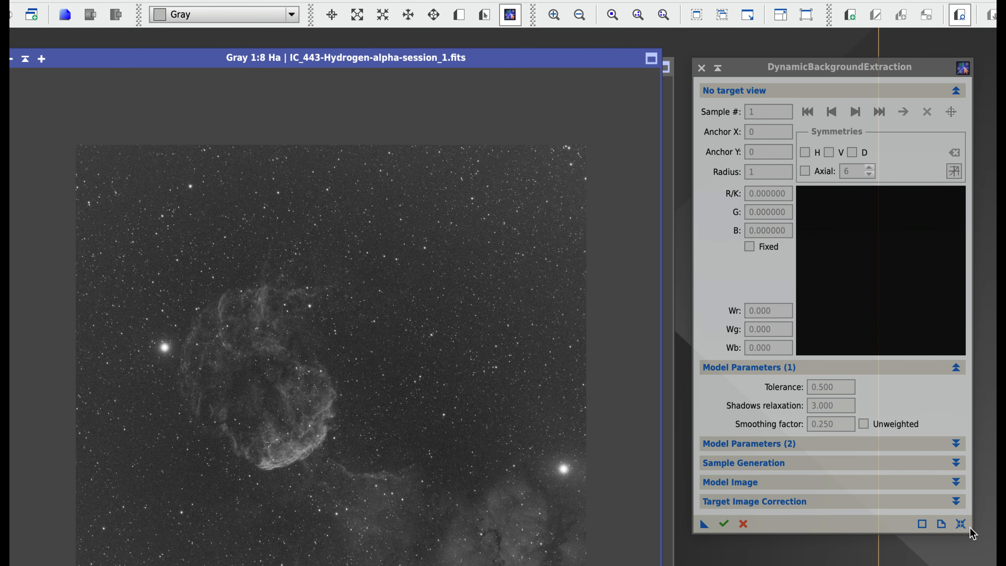
pyautogui.click(962, 524)
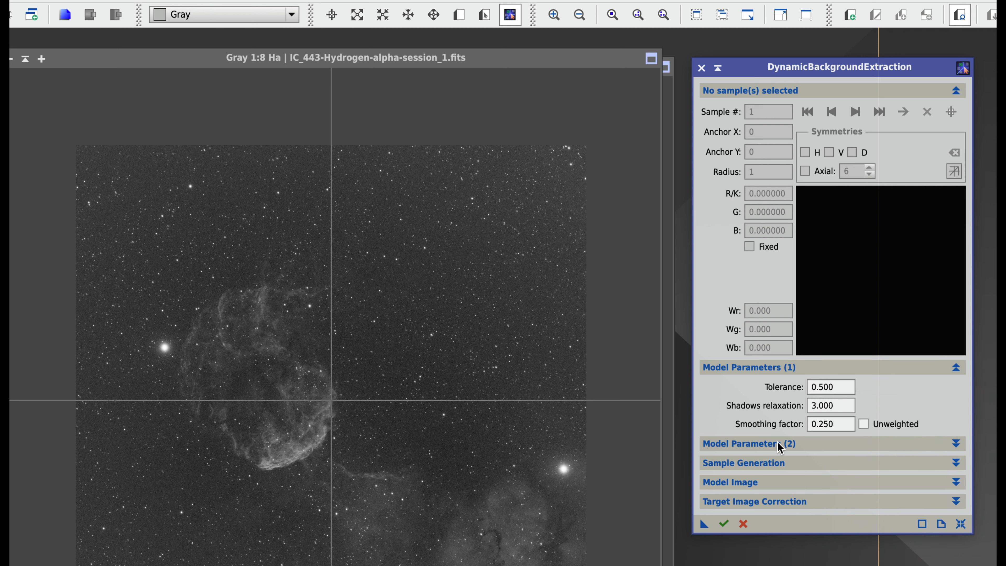
# Expand the sample generation settings and set the default sample radius to 100
pyautogui.click(788, 462)
pyautogui.click(821, 480)
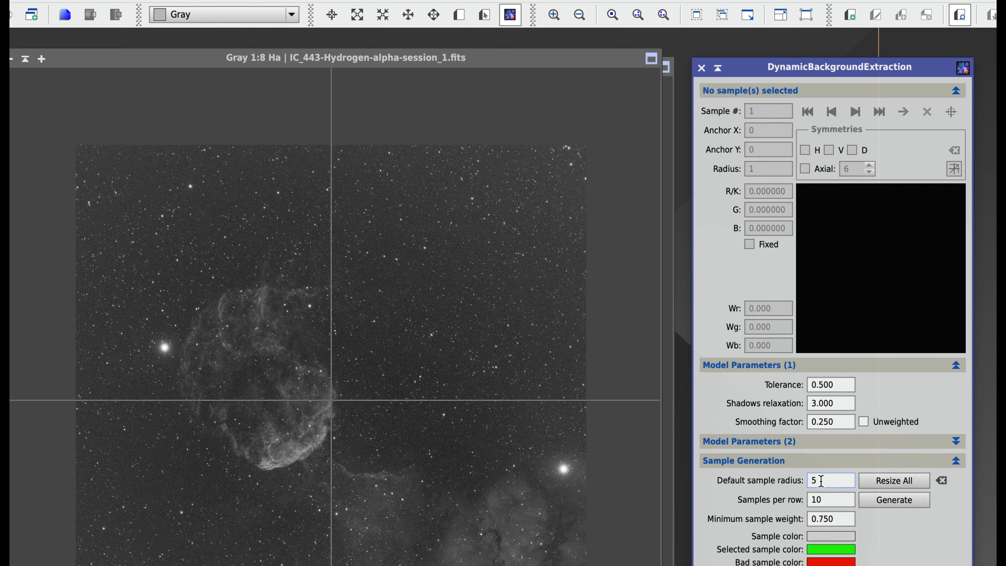
pyautogui.doubleClick(810, 479)
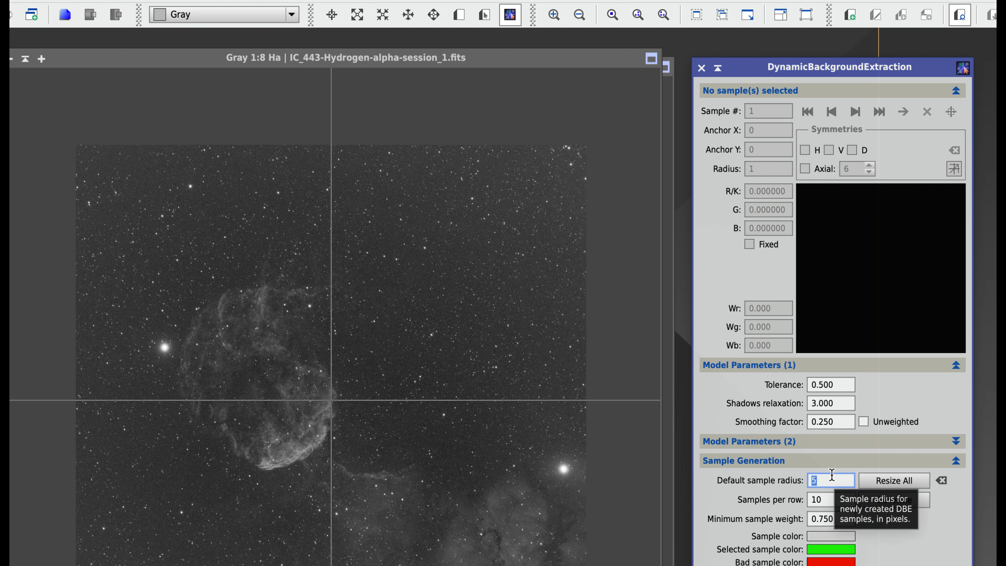
pyautogui.write('100')
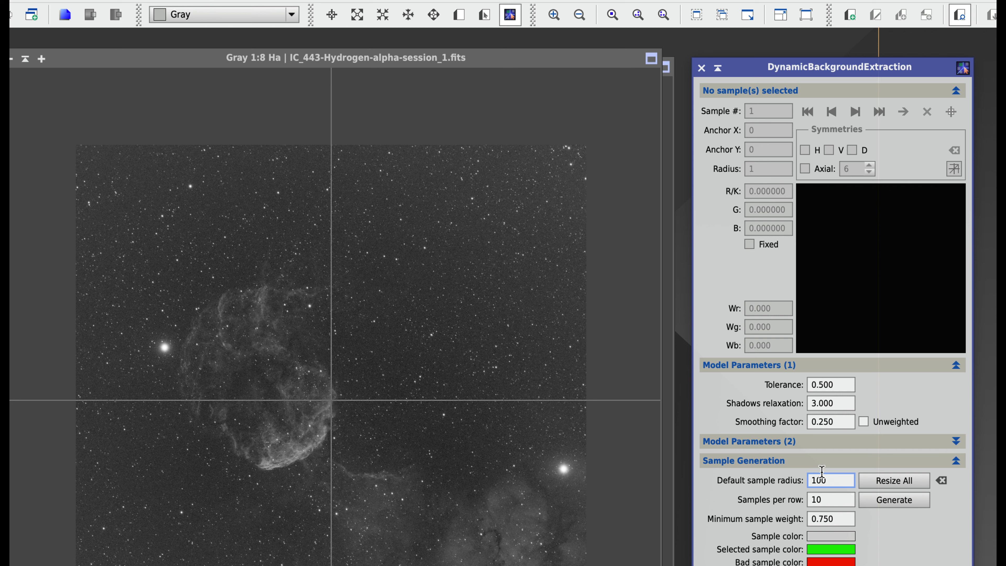
pyautogui.doubleClick(838, 478)
pyautogui.write('5')
pyautogui.press('Tab')
pyautogui.hotkey('shift', 'Tab')
pyautogui.write('1000')
pyautogui.press('BackSpace')
# Place three background samples along the upper half of the Ha image's right edge, going upward
pyautogui.click(576, 366)
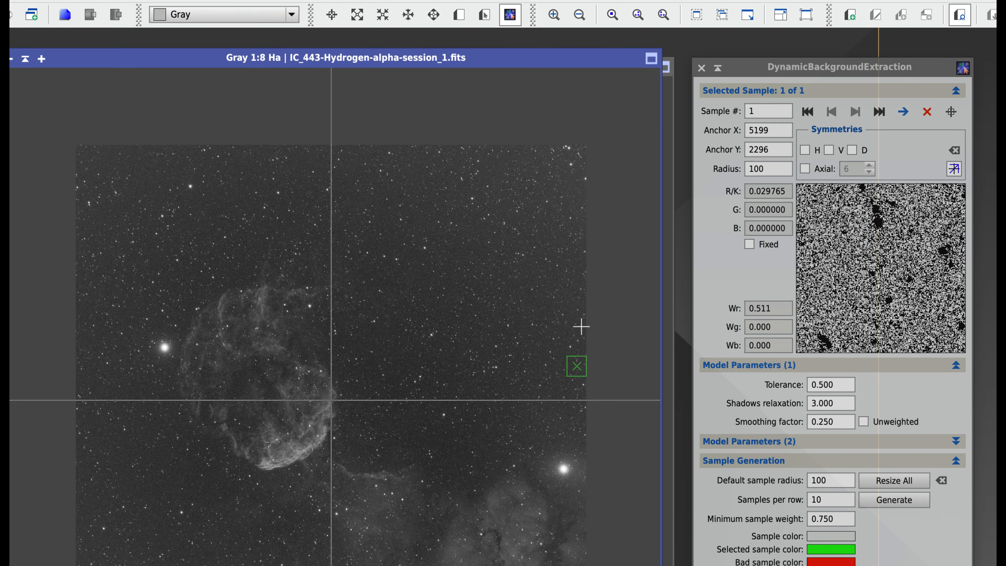
pyautogui.click(577, 326)
pyautogui.click(577, 289)
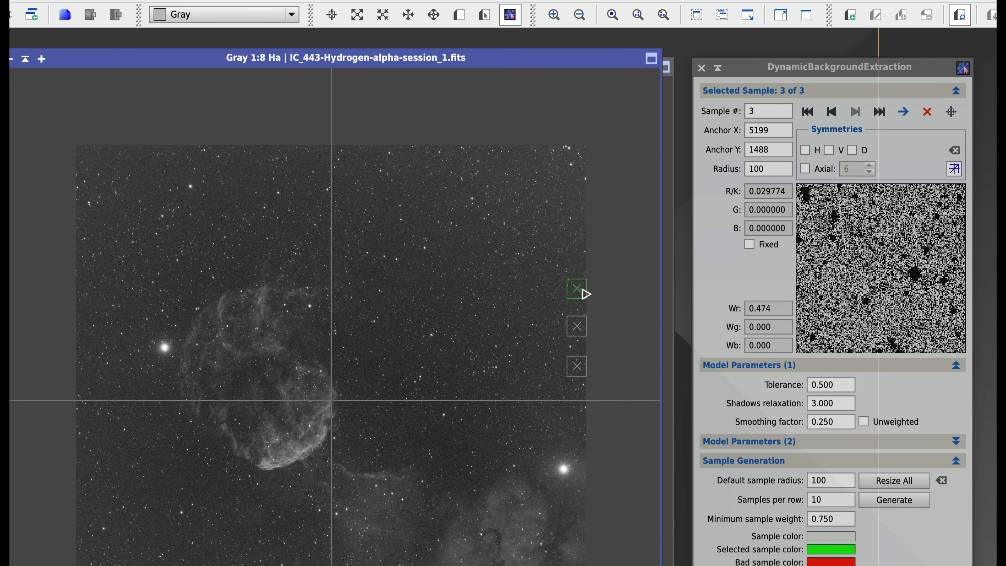
# Resize all existing samples to a radius of 5, and resize them back to 100
pyautogui.doubleClick(833, 480)
pyautogui.write('5')
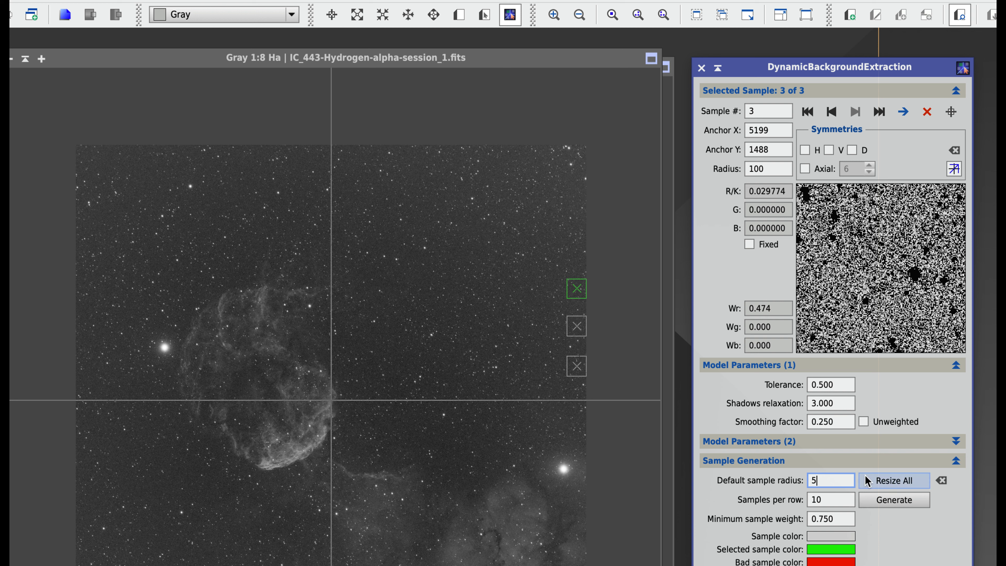
pyautogui.click(874, 479)
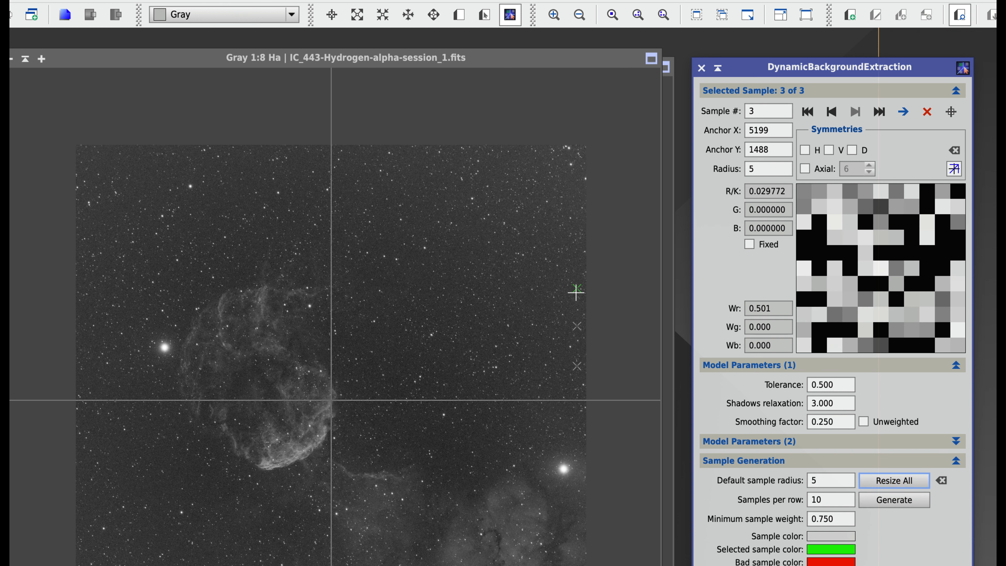
pyautogui.doubleClick(827, 480)
pyautogui.write('100')
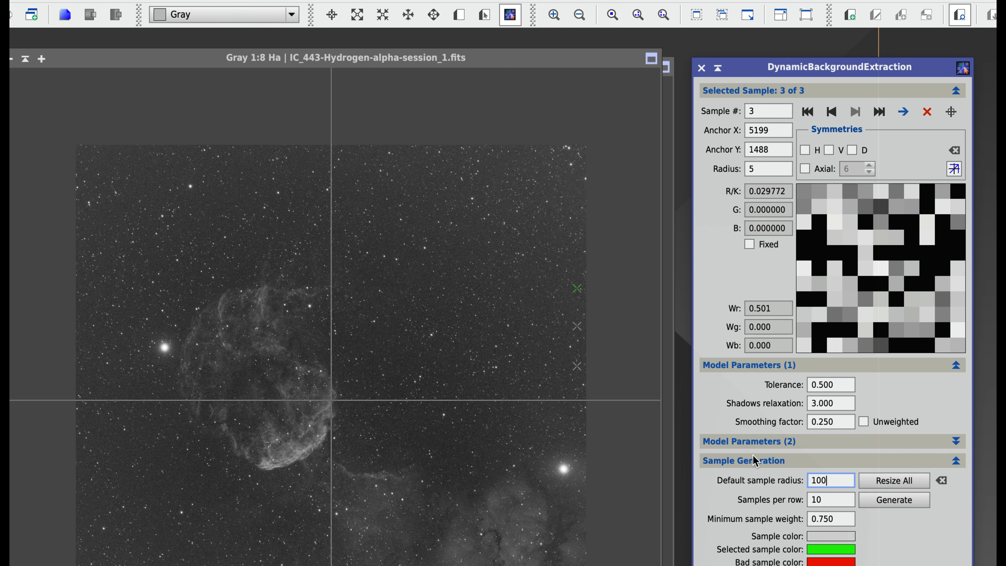
pyautogui.click(909, 480)
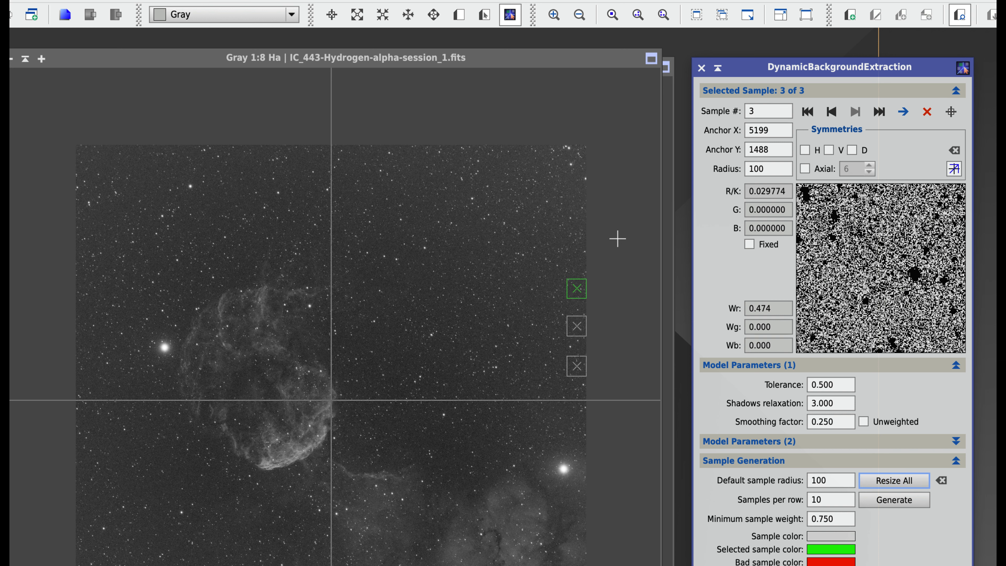
# Add four more background samples up the Ha image's right edge, ending near the upper-right corner
pyautogui.click(577, 253)
pyautogui.click(577, 224)
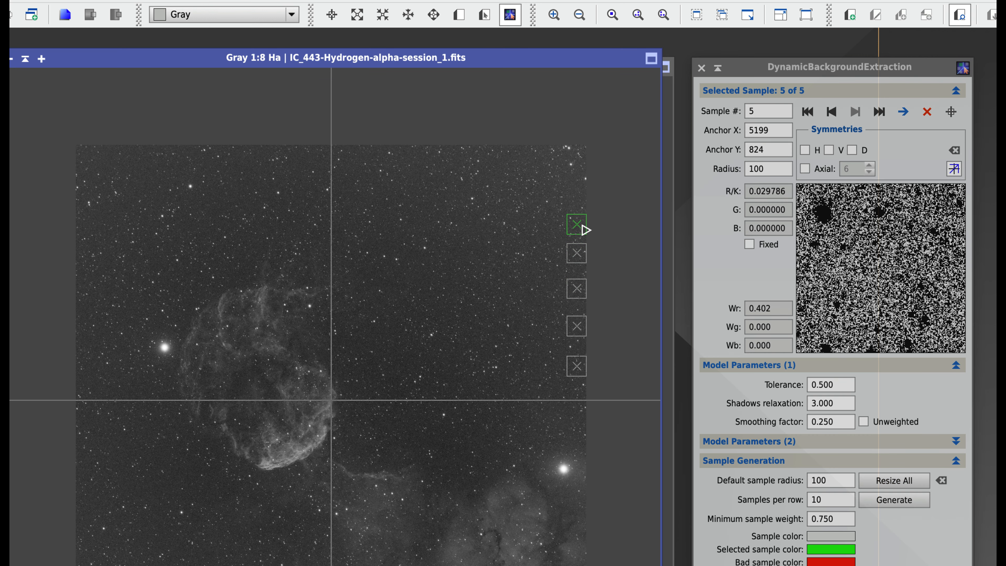
pyautogui.click(577, 201)
pyautogui.click(577, 173)
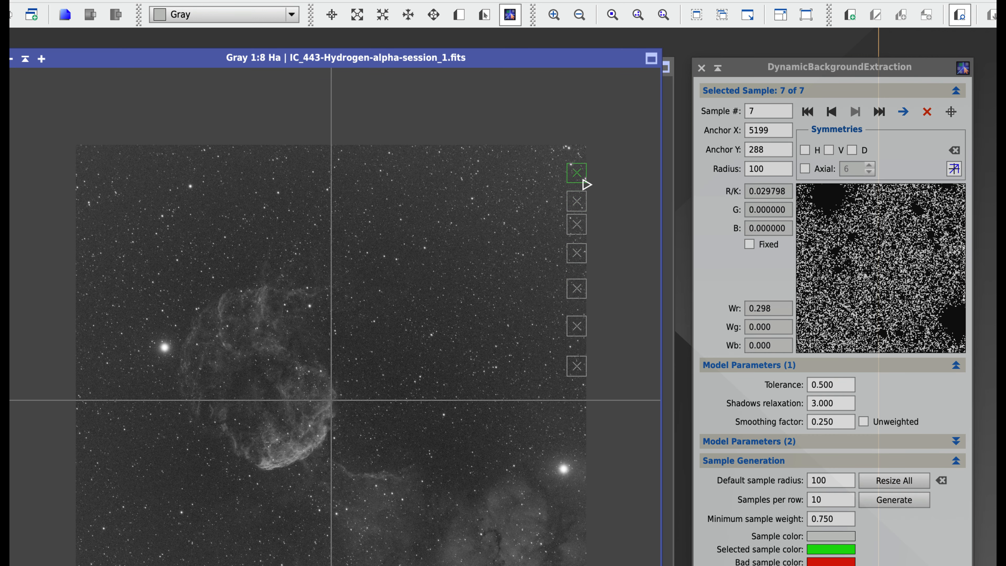
# Place eleven background samples along the Ha image's top edge, from the right end to the upper-left corner
pyautogui.click(543, 154)
pyautogui.click(502, 154)
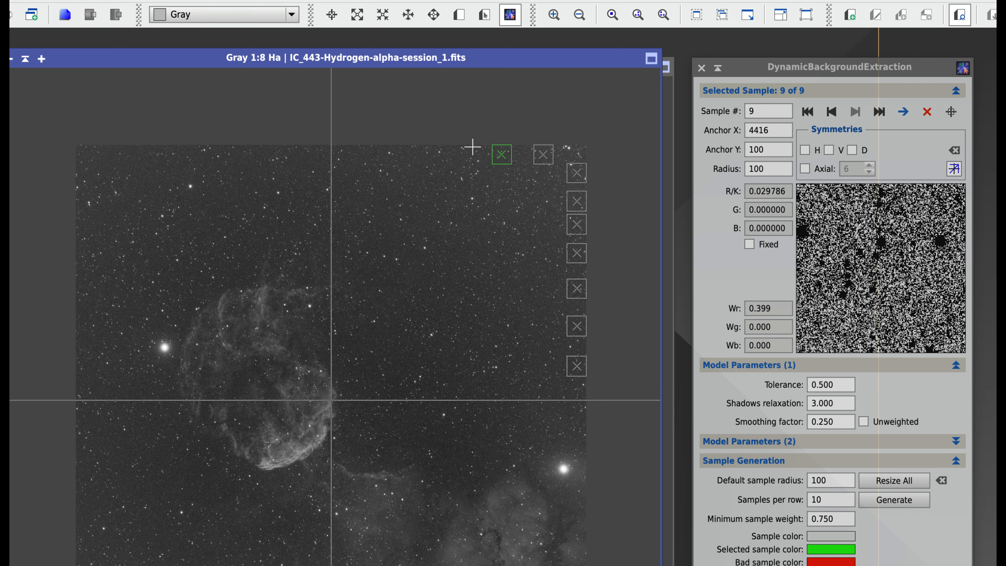
pyautogui.click(461, 154)
pyautogui.click(423, 154)
pyautogui.click(392, 155)
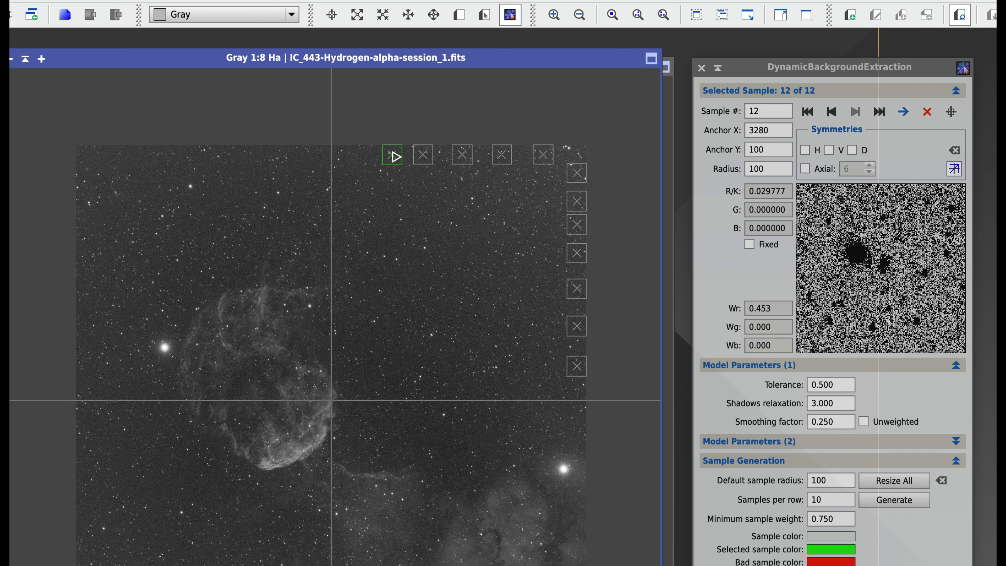
pyautogui.click(351, 155)
pyautogui.click(301, 154)
pyautogui.click(264, 155)
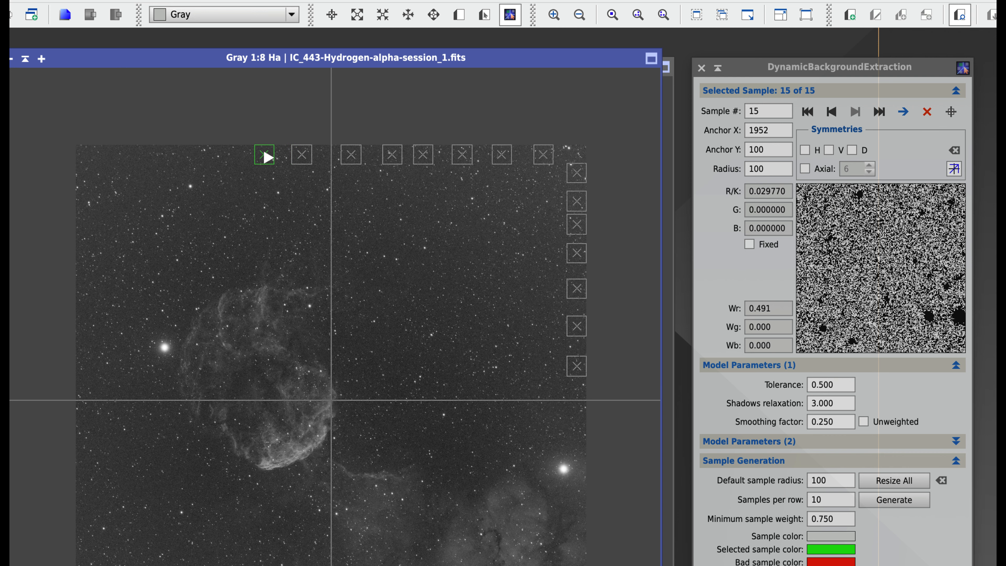
pyautogui.click(211, 154)
pyautogui.click(147, 156)
pyautogui.click(89, 158)
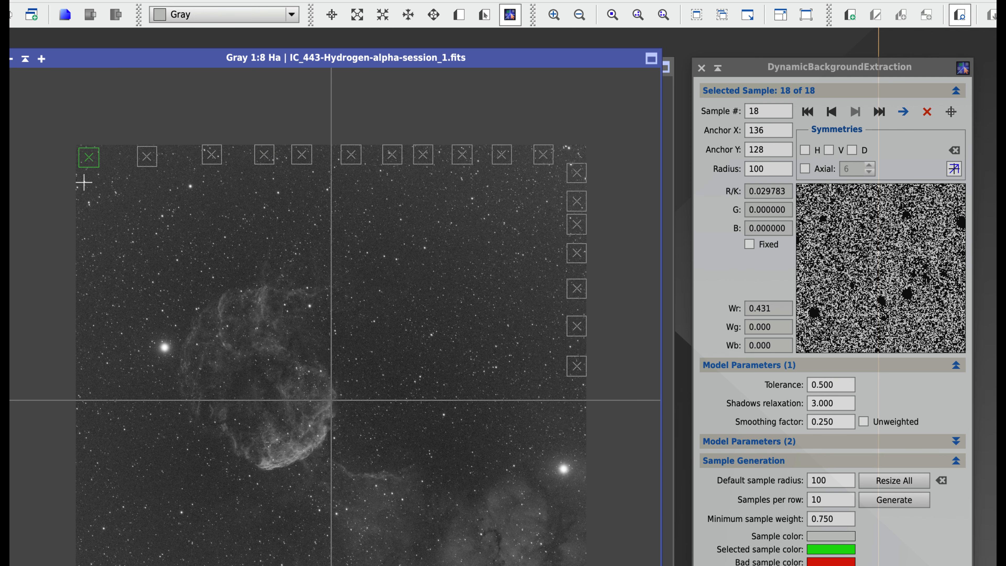
# Place seven background samples down the Ha image's left edge, ending near the lower-left corner
pyautogui.click(85, 221)
pyautogui.click(88, 269)
pyautogui.click(85, 310)
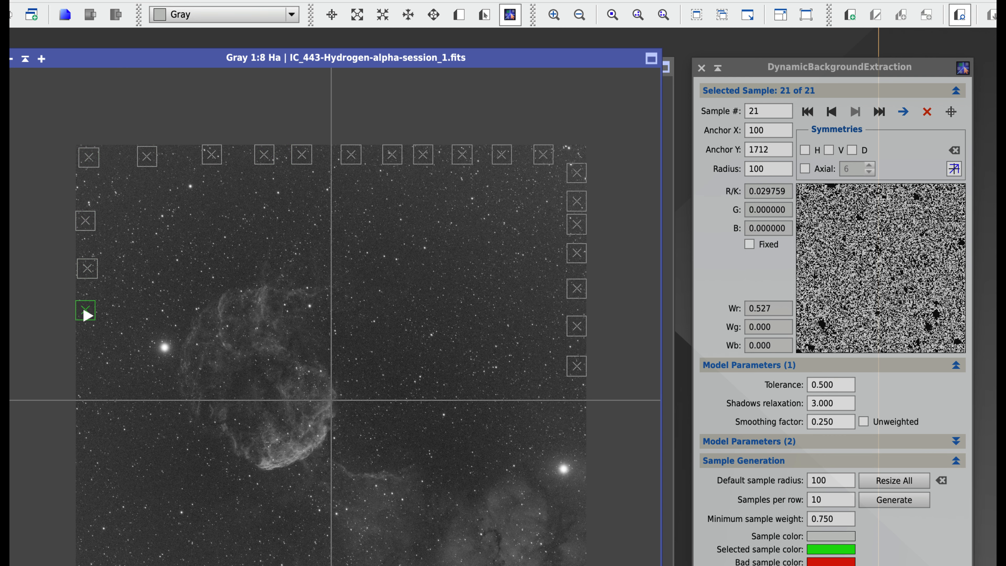
pyautogui.click(89, 366)
pyautogui.click(85, 459)
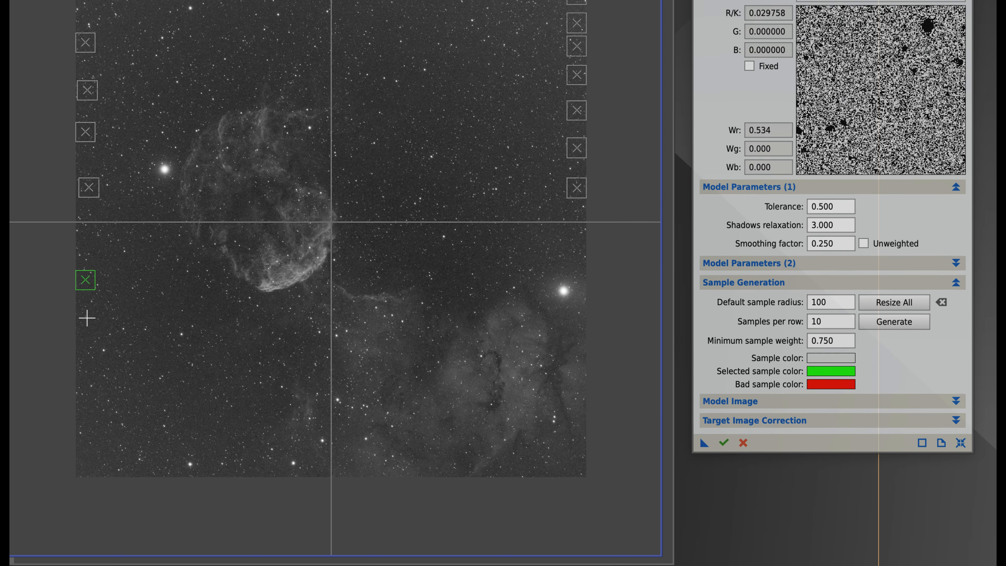
pyautogui.click(85, 333)
pyautogui.click(87, 417)
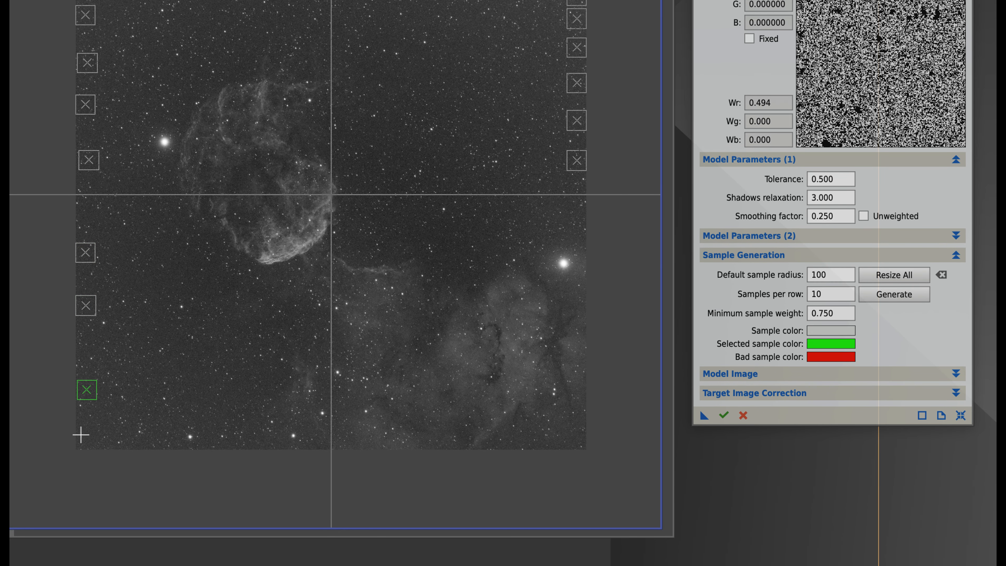
# Add three samples in the dark sky of the lower-left area, inward from the image's left edge
pyautogui.click(141, 335)
pyautogui.click(140, 272)
pyautogui.click(185, 301)
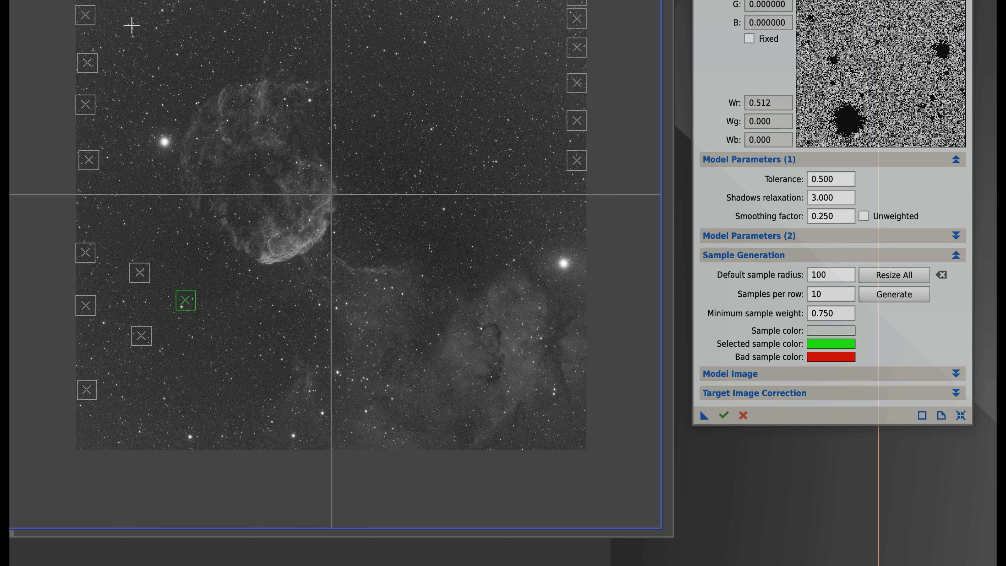
# Add three samples in the dark sky of the upper-left area, above the round nebula
pyautogui.click(135, 170)
pyautogui.click(204, 163)
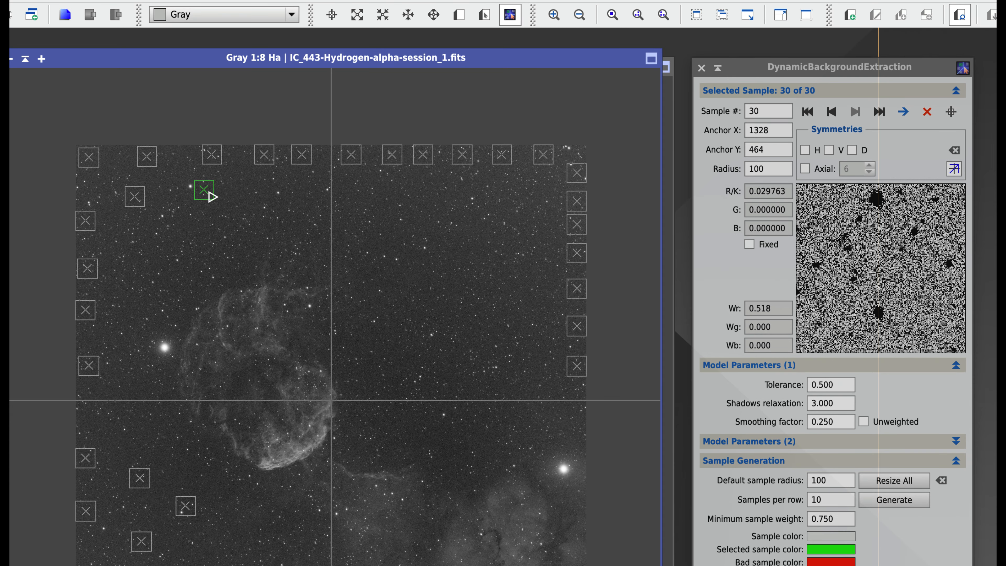
pyautogui.click(236, 199)
# Add eight scattered samples in the dark sky of the upper-right area, keeping clear of the nebulosity
pyautogui.click(437, 254)
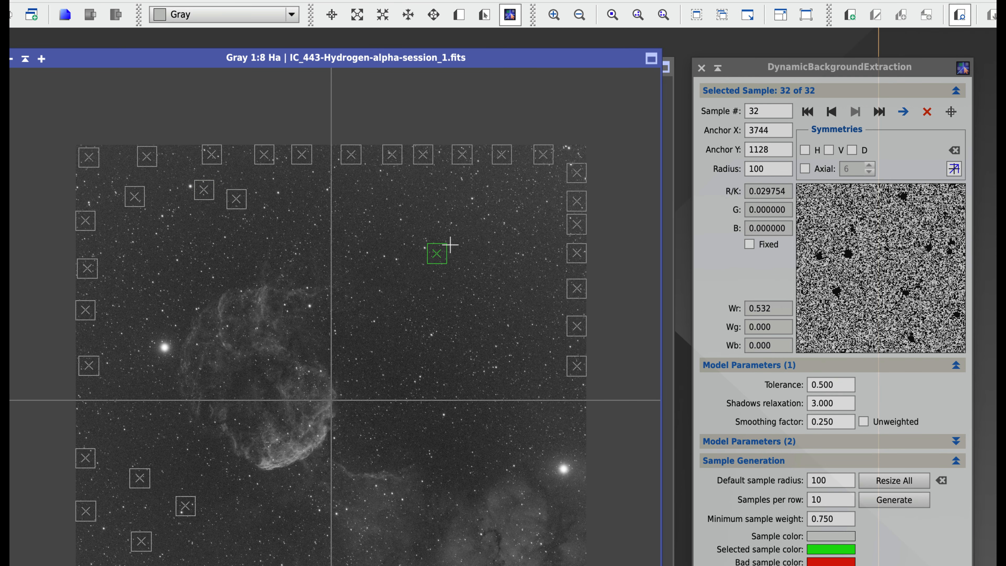
pyautogui.click(439, 210)
pyautogui.click(399, 193)
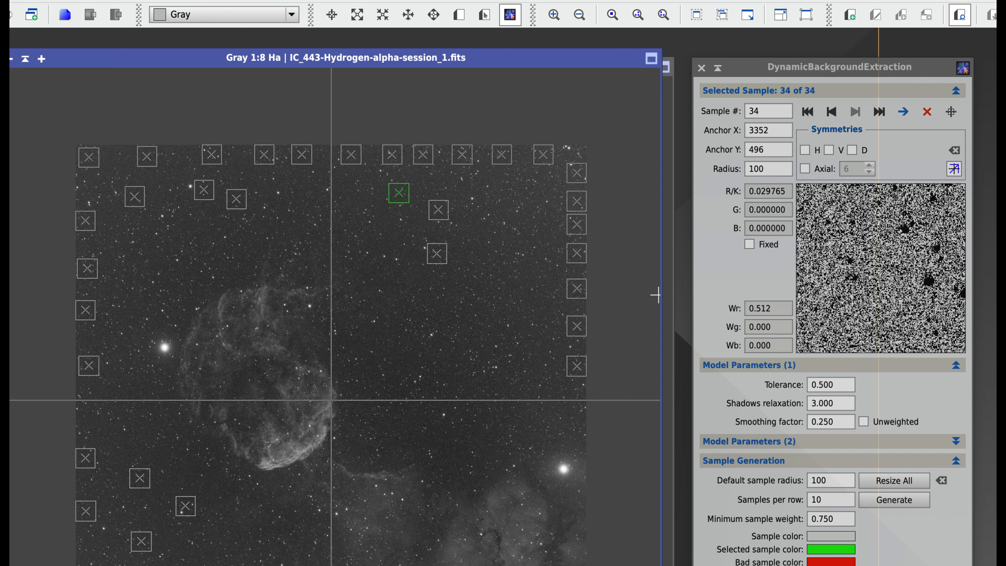
pyautogui.click(512, 248)
pyautogui.click(531, 198)
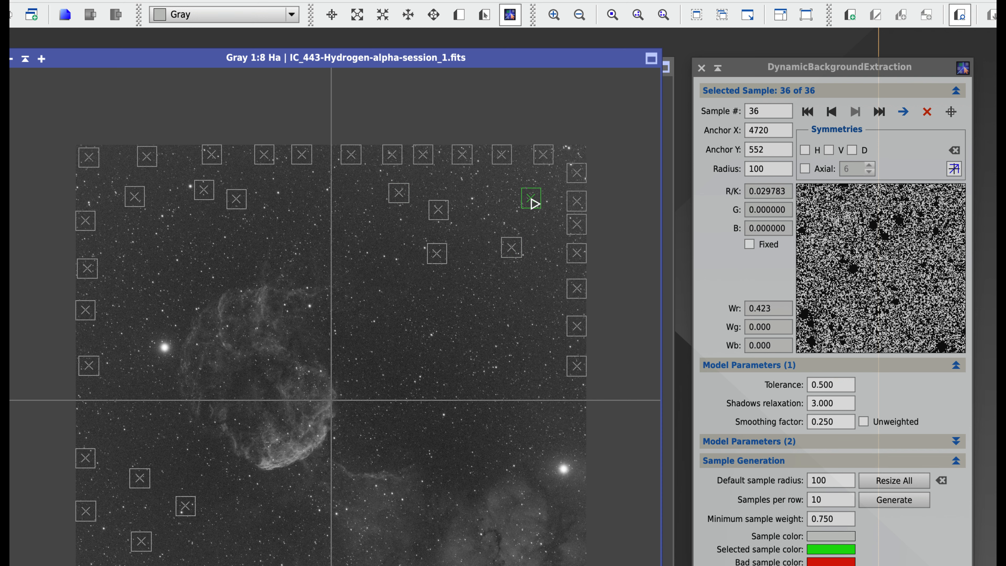
pyautogui.click(556, 289)
pyautogui.click(523, 355)
pyautogui.click(499, 314)
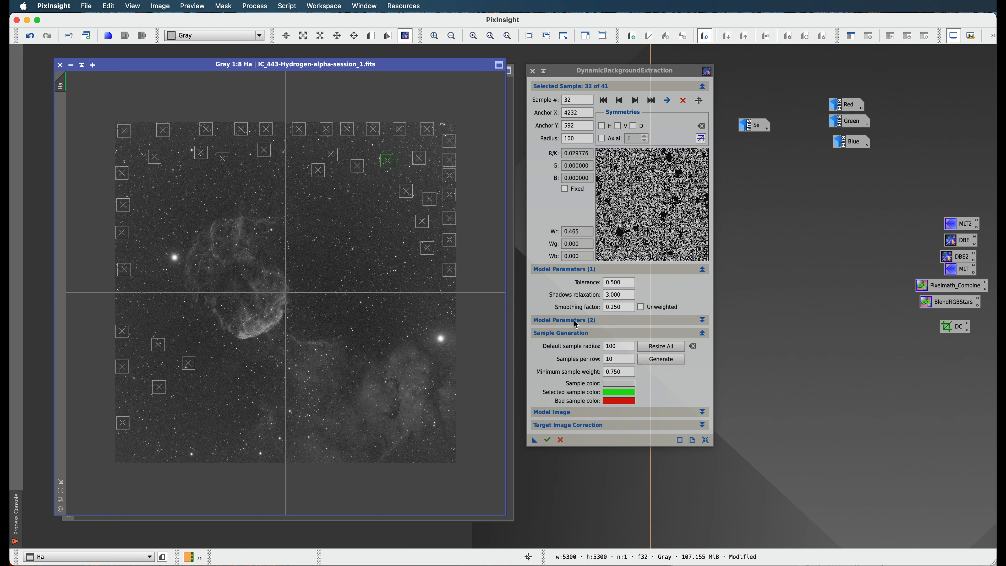
# Set the DynamicBackgroundExtraction tolerance to 4.000 so the samples reject fewer background pixels
pyautogui.click(626, 280)
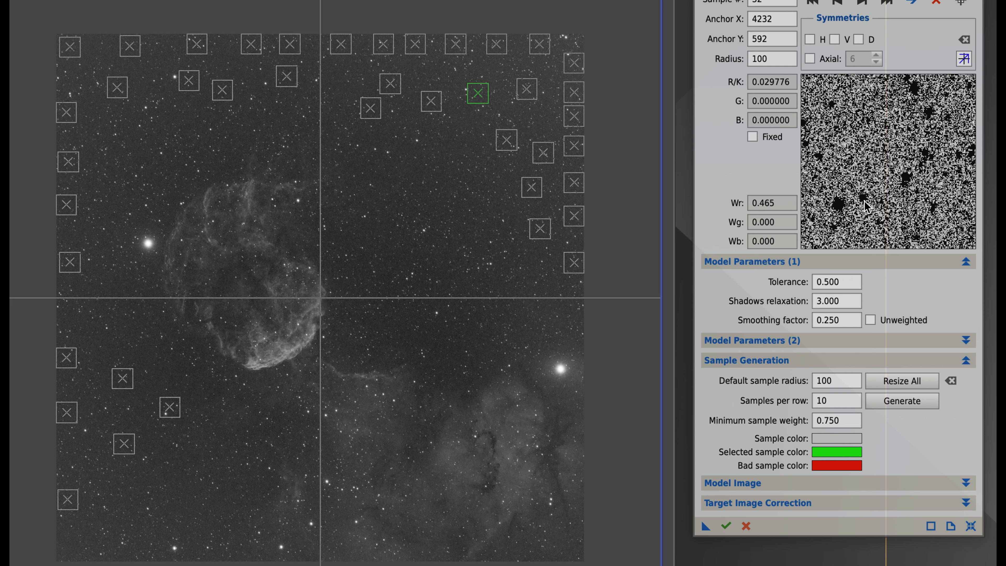
pyautogui.click(831, 283)
pyautogui.doubleClick(848, 280)
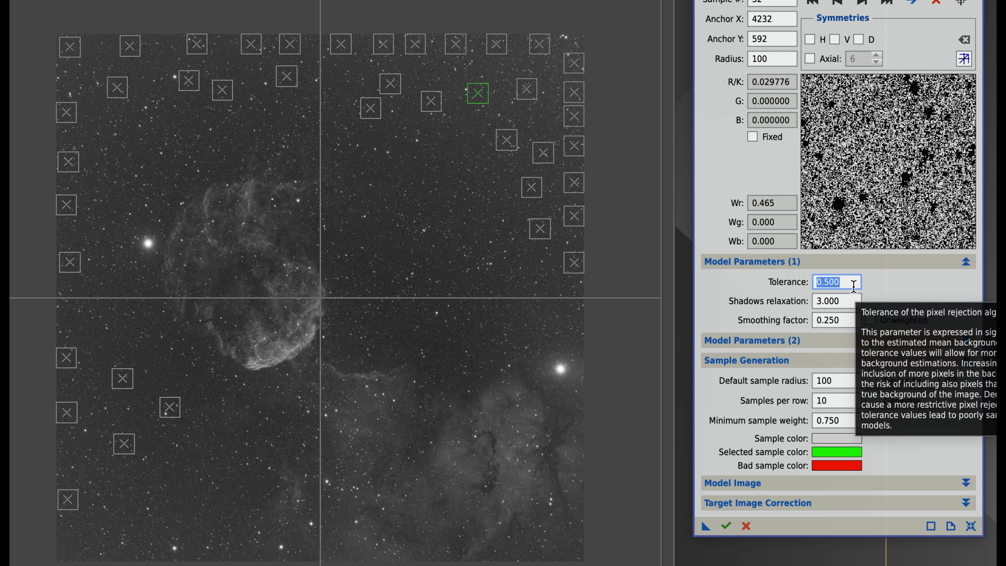
pyautogui.write('4')
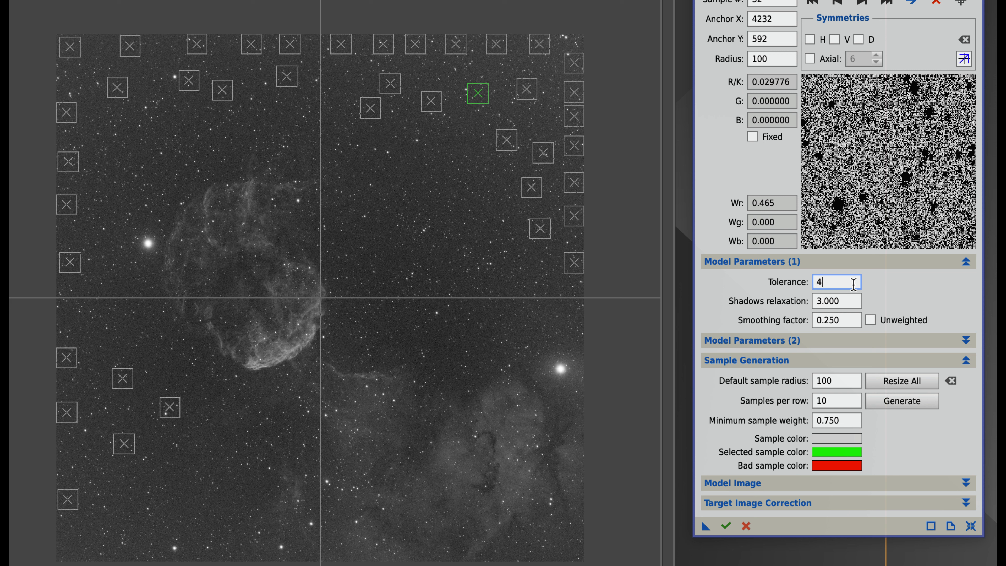
pyautogui.press('Tab')
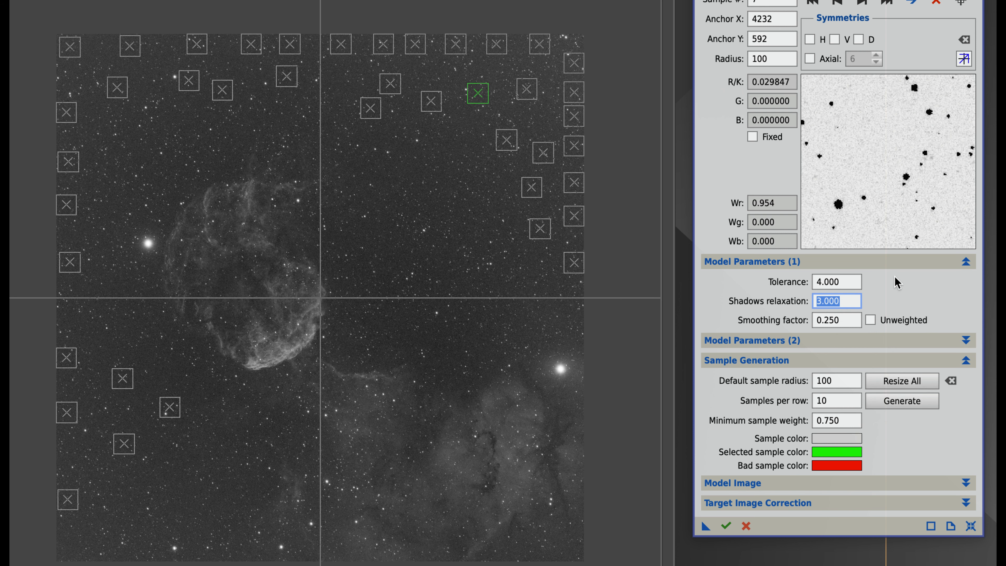
pyautogui.click(834, 281)
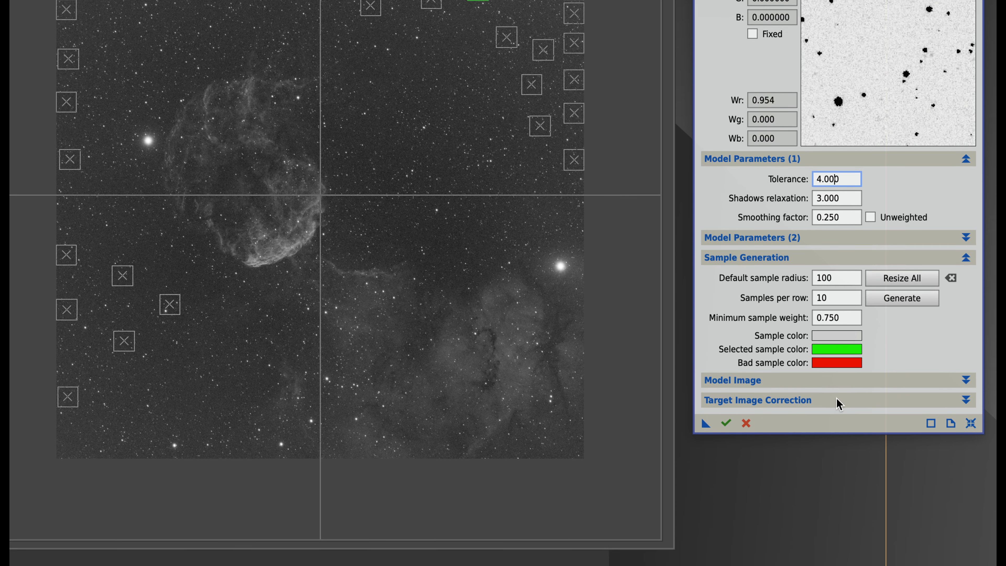
# Set the target image correction to Subtraction, discarding the background model and replacing the target image
pyautogui.click(837, 374)
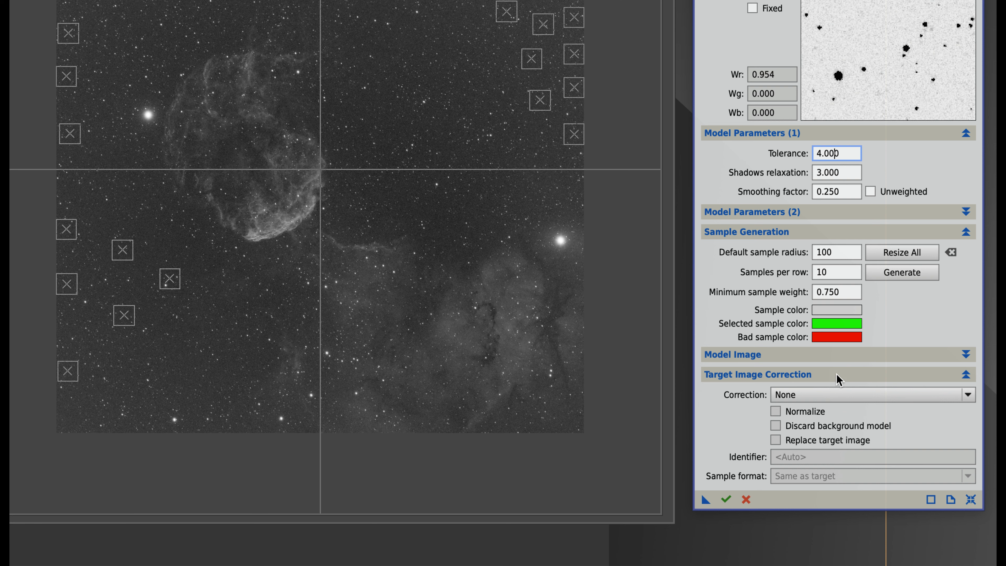
pyautogui.click(844, 401)
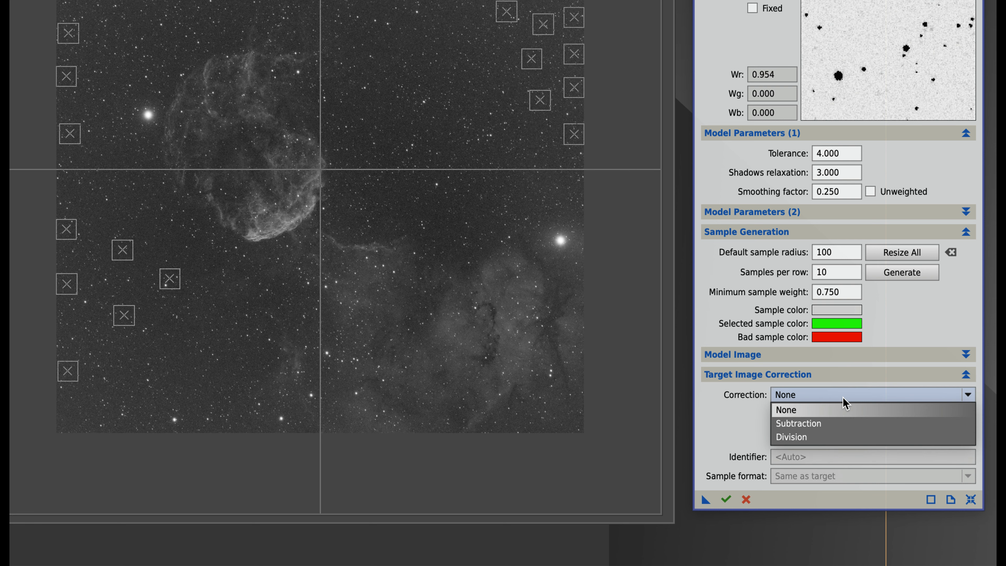
pyautogui.click(840, 423)
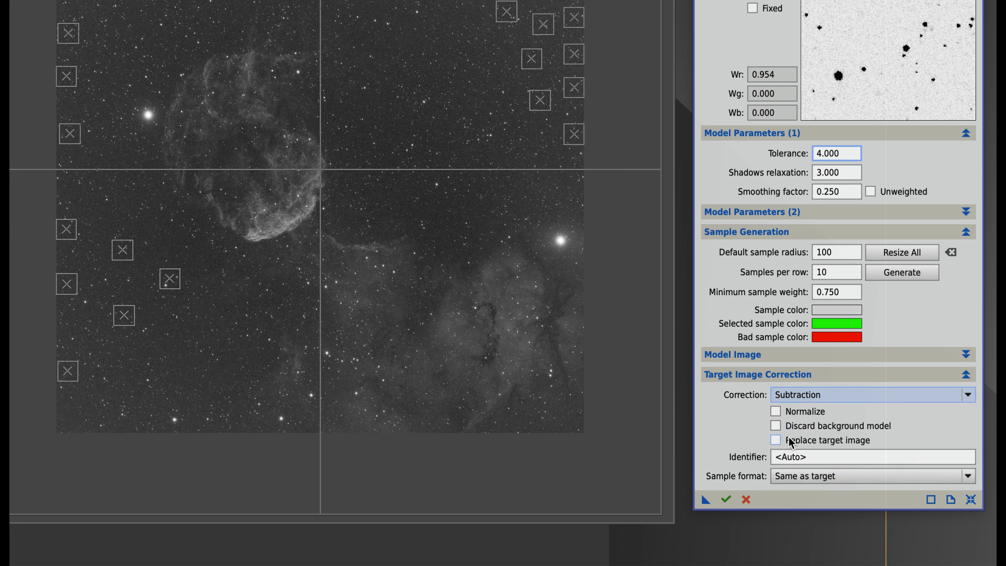
pyautogui.click(776, 426)
pyautogui.click(776, 440)
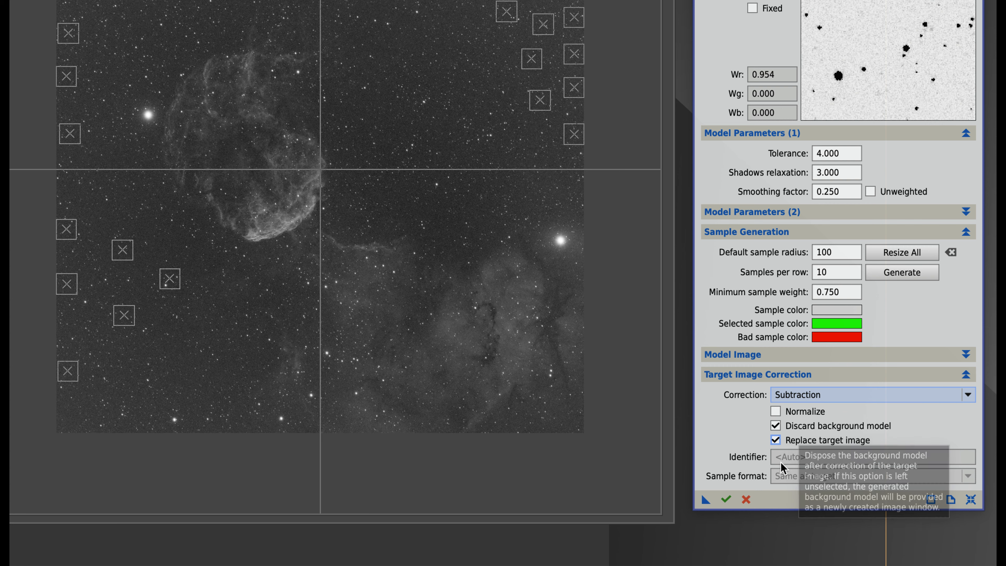
# Save the DynamicBackgroundExtraction settings as a process icon on an empty part of the workspace and rename it DB
pyautogui.moveTo(706, 500); pyautogui.dragTo(1005, 515)
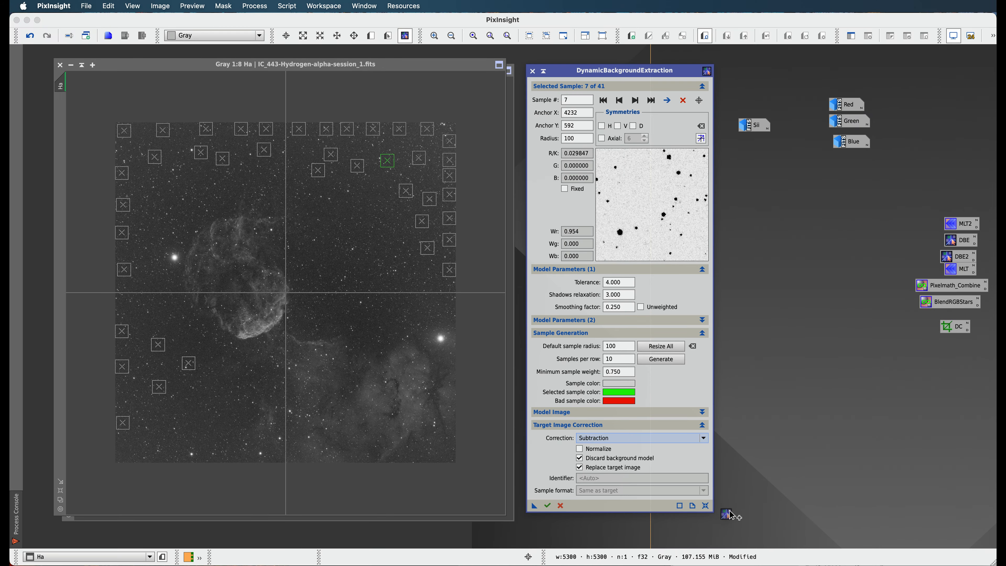
pyautogui.moveTo(730, 511); pyautogui.dragTo(763, 480)
pyautogui.rightClick(764, 479)
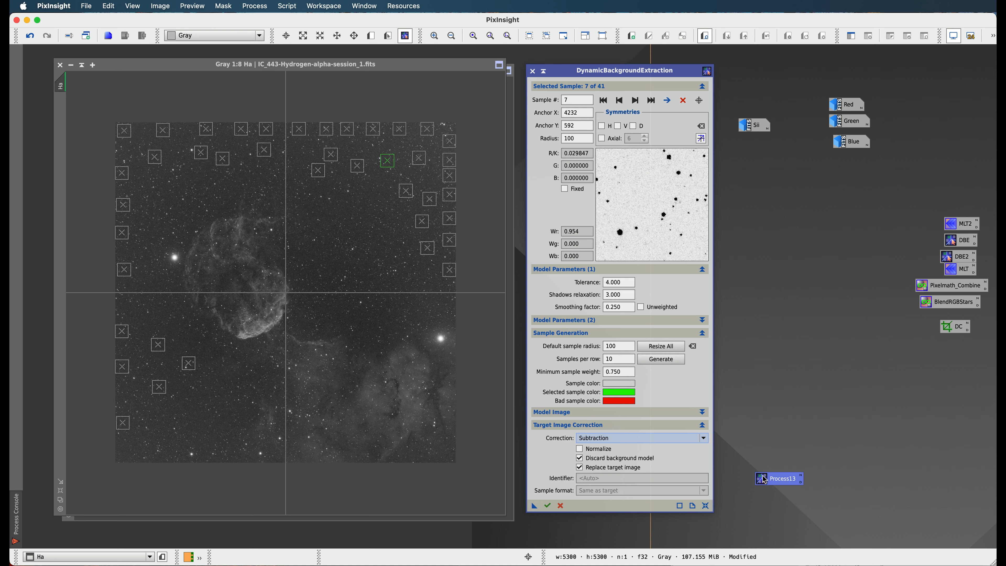
pyautogui.click(814, 547)
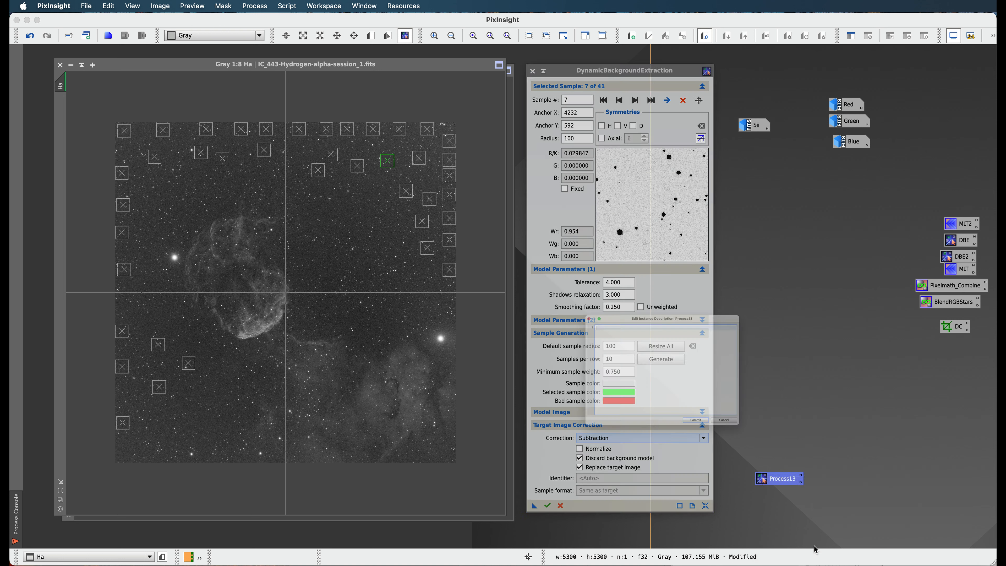
pyautogui.click(776, 472)
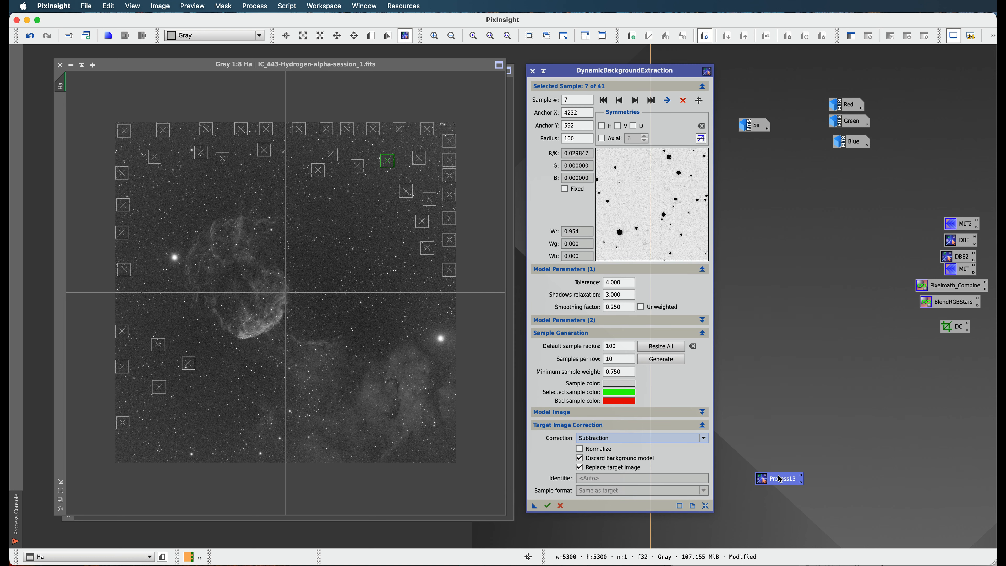
pyautogui.rightClick(778, 477)
pyautogui.click(822, 560)
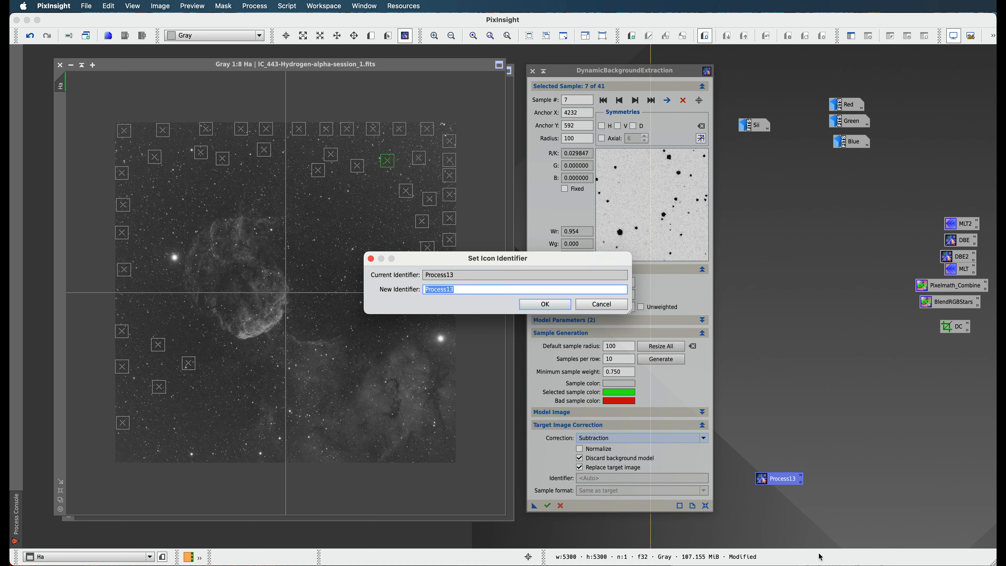
pyautogui.write('DB')
pyautogui.press('Return')
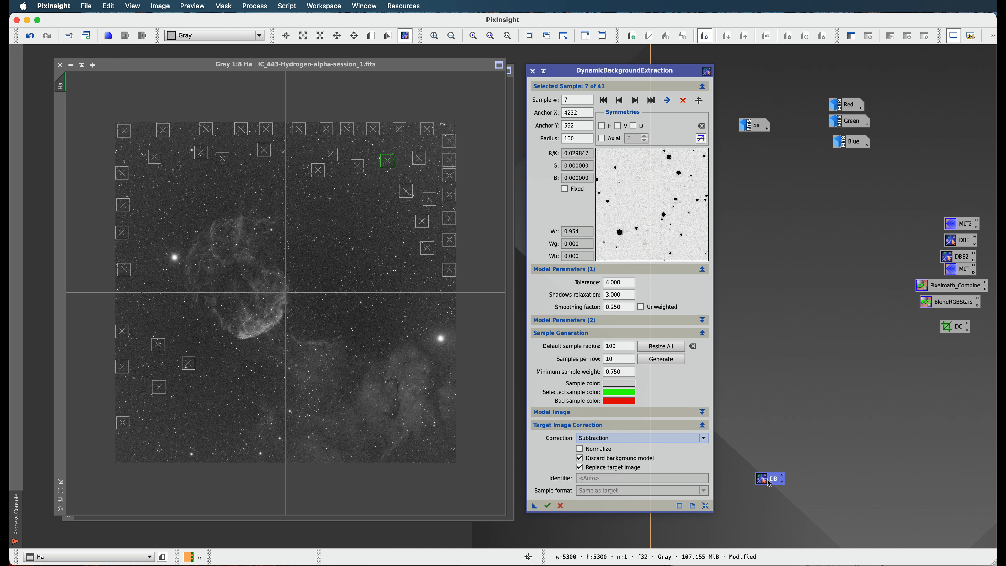
pyautogui.moveTo(767, 479); pyautogui.dragTo(775, 483)
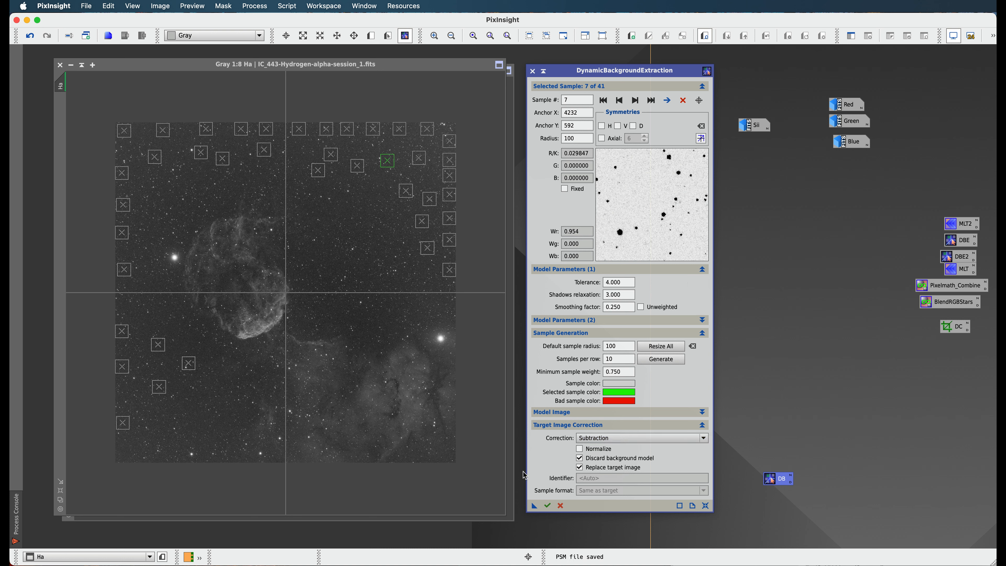
# Execute the background extraction on the Ha image and end its dynamic session
pyautogui.click(548, 505)
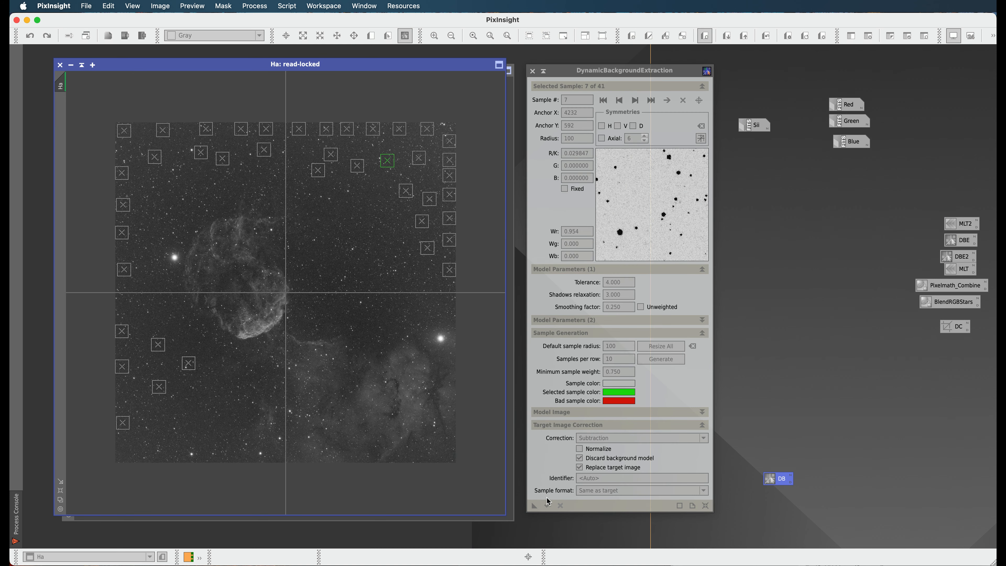
pyautogui.click(533, 71)
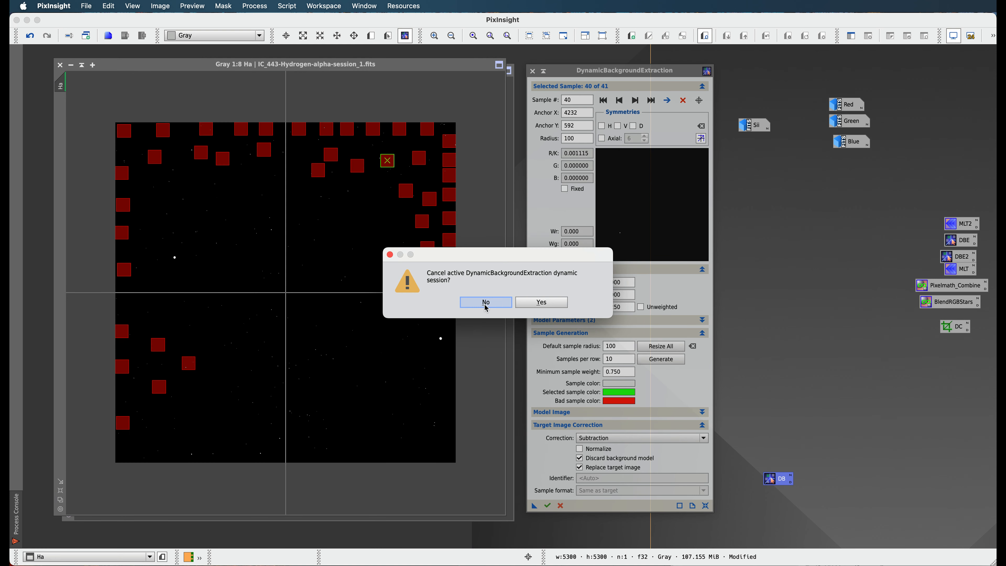
pyautogui.click(534, 304)
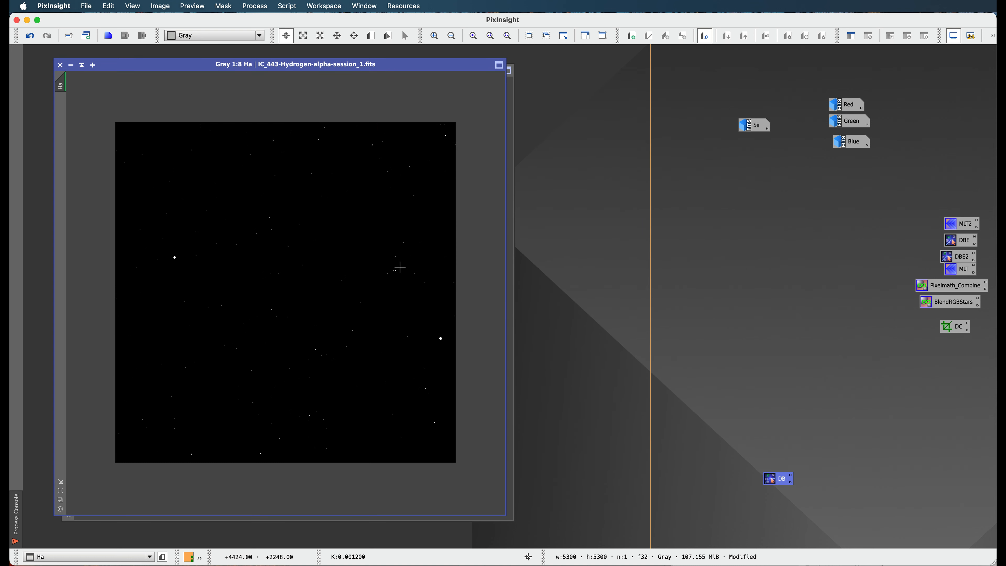
# Autostretch the display of the corrected Ha image, and minimize it to reveal the Oiii image
pyautogui.click(950, 36)
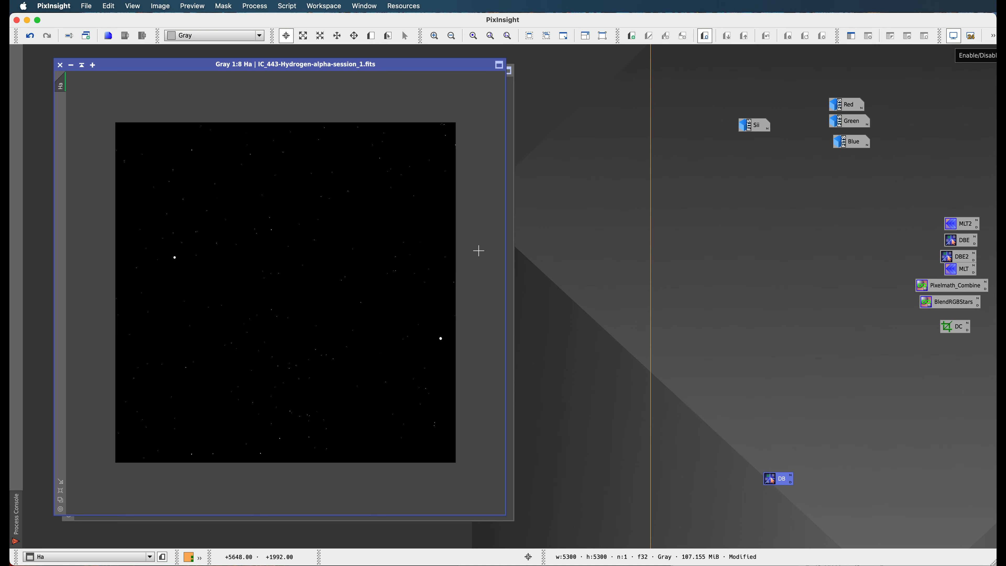
pyautogui.press('super+a')
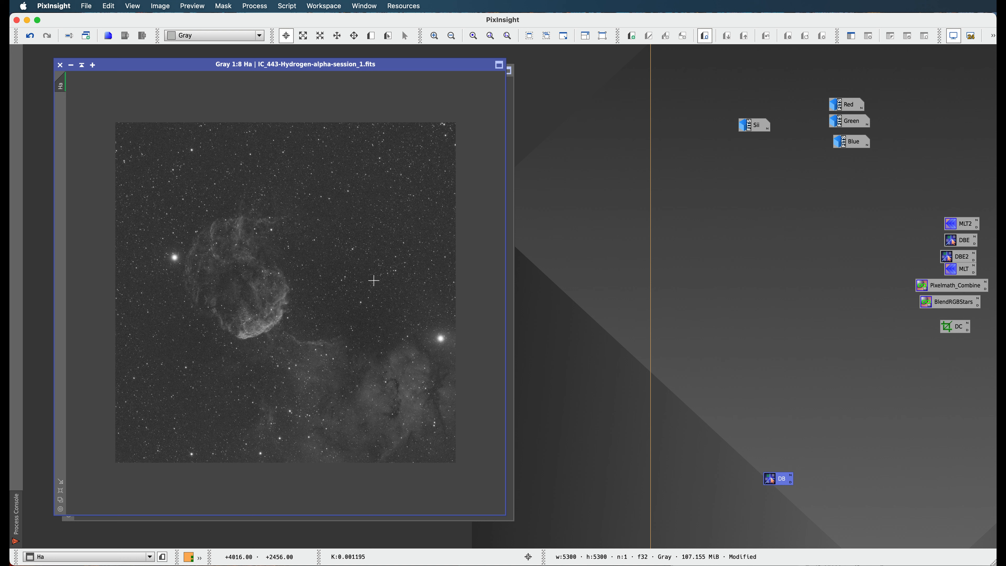
pyautogui.click(71, 66)
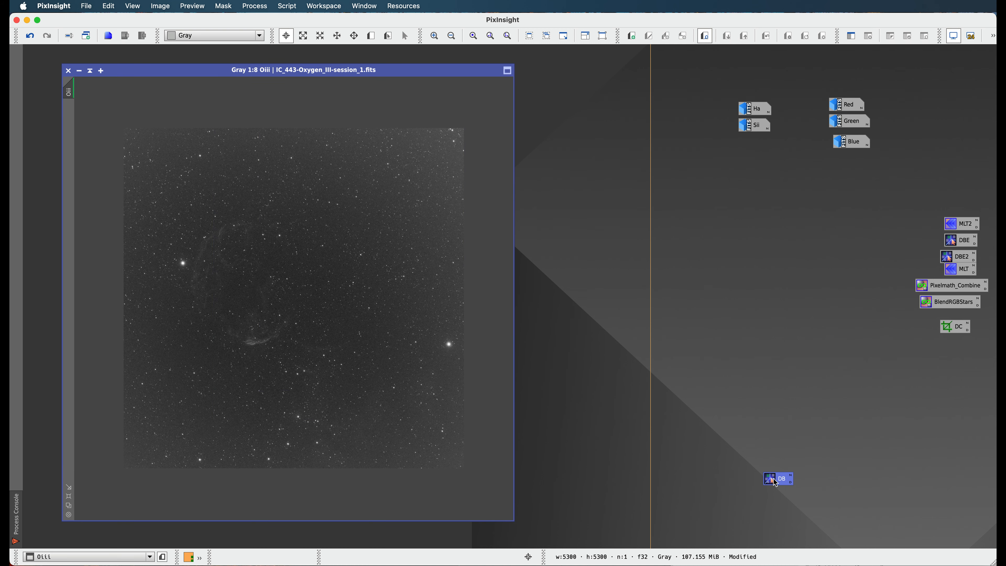
# Load the saved DB process with its samples onto the Oiii image and execute the background extraction
pyautogui.moveTo(776, 482); pyautogui.dragTo(652, 467)
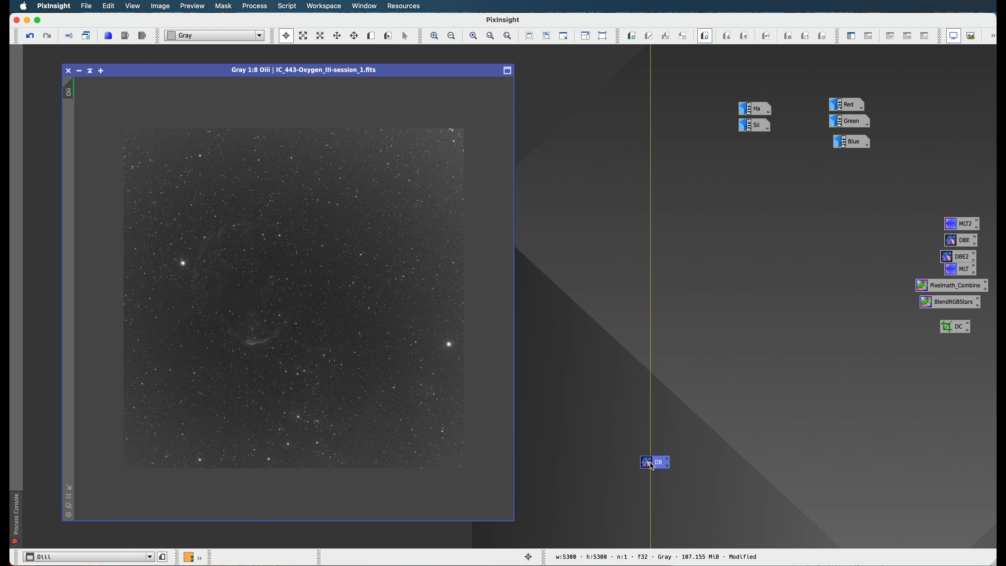
pyautogui.doubleClick(653, 464)
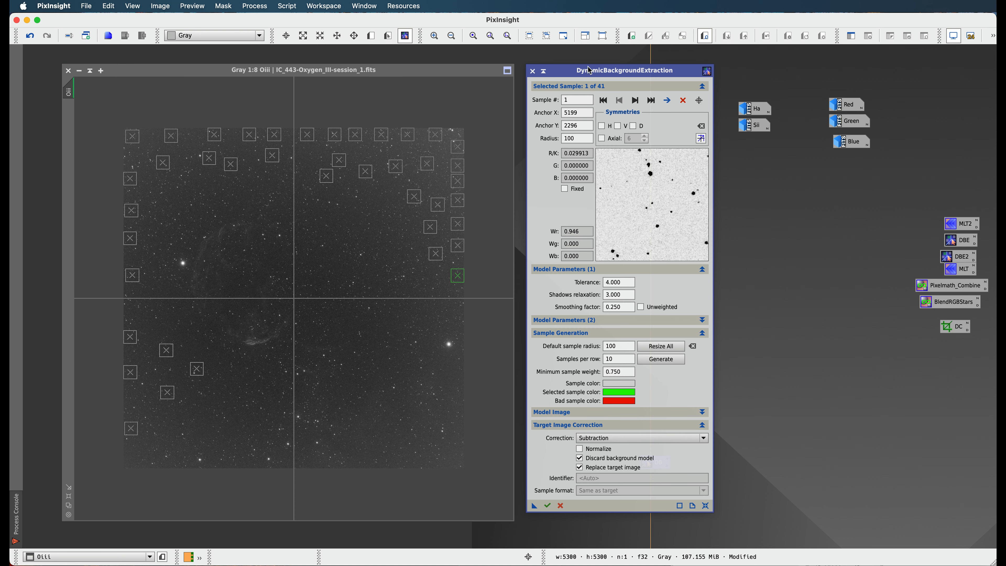
pyautogui.moveTo(589, 70); pyautogui.dragTo(616, 69)
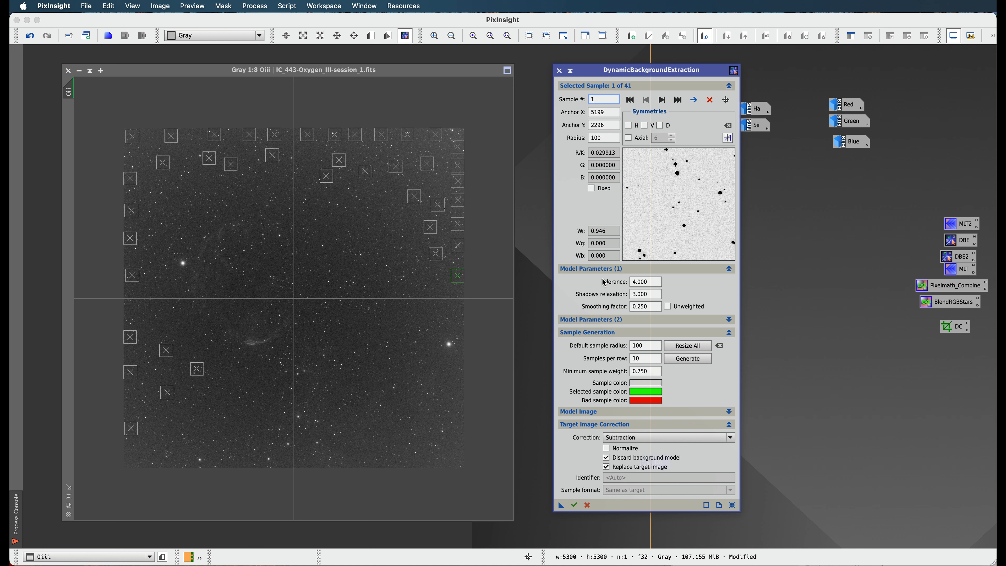
pyautogui.click(574, 505)
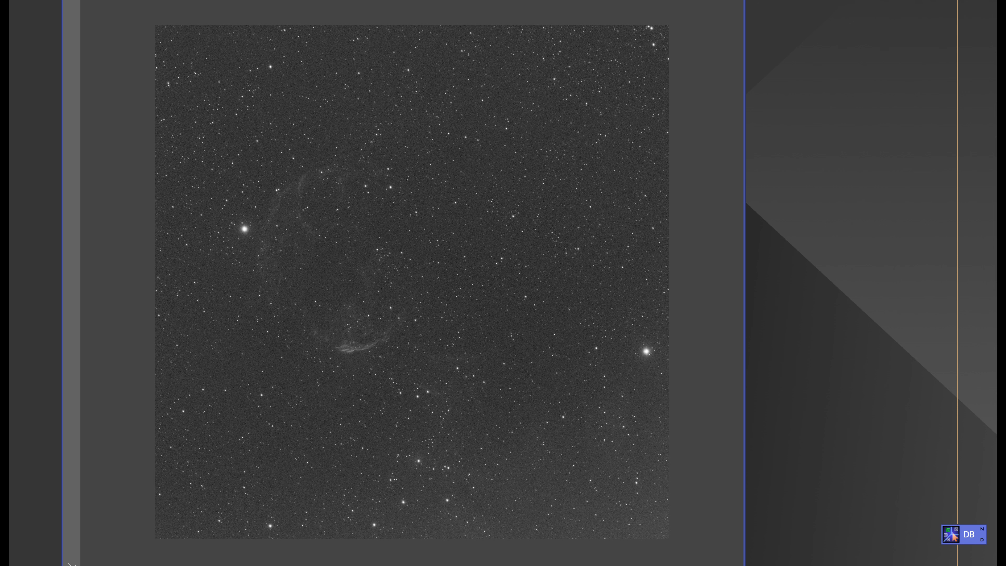
# Undo the Oiii background extraction and move through the image history with an autostretched display to compare the gradients
pyautogui.hotkey('ctrl', 'z')
pyautogui.hotkey('ctrl', 'a')
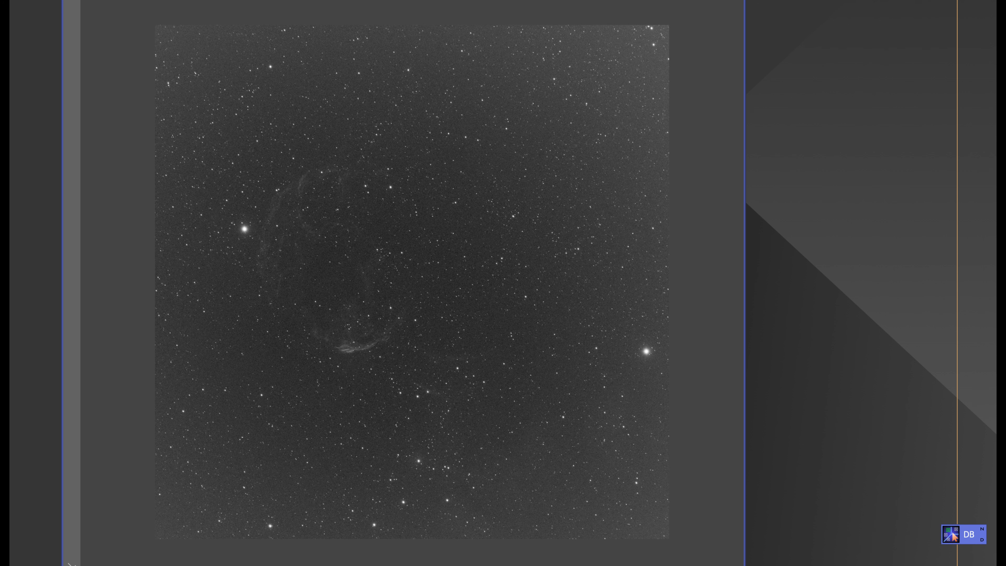
pyautogui.hotkey('ctrl', 'z')
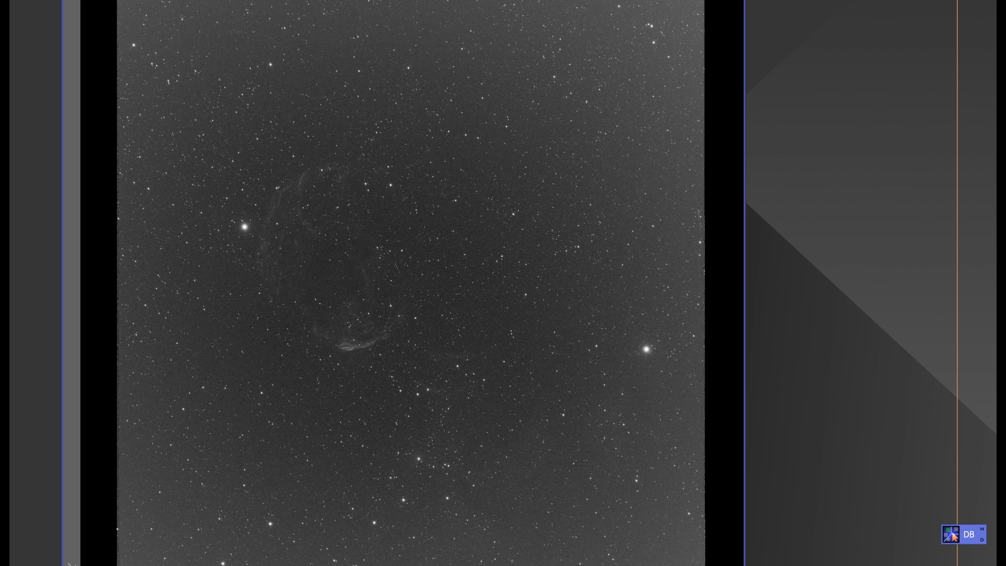
pyautogui.hotkey('ctrl', 'y')
pyautogui.hotkey('ctrl', 'y')
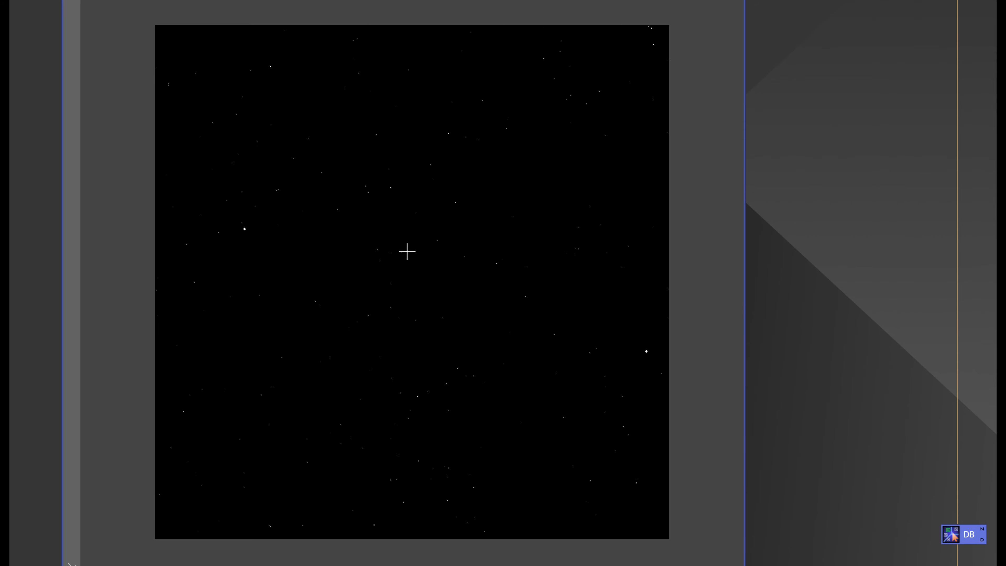
pyautogui.hotkey('ctrl', 'a')
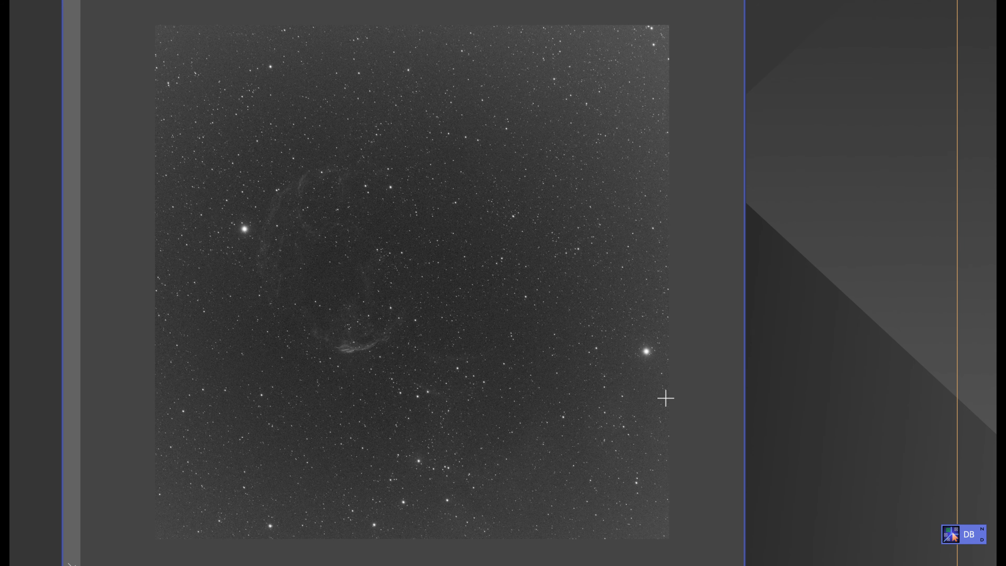
# Run the saved DB background extraction on the uncorrected Oiii image again and autostretch the result
pyautogui.doubleClick(951, 534)
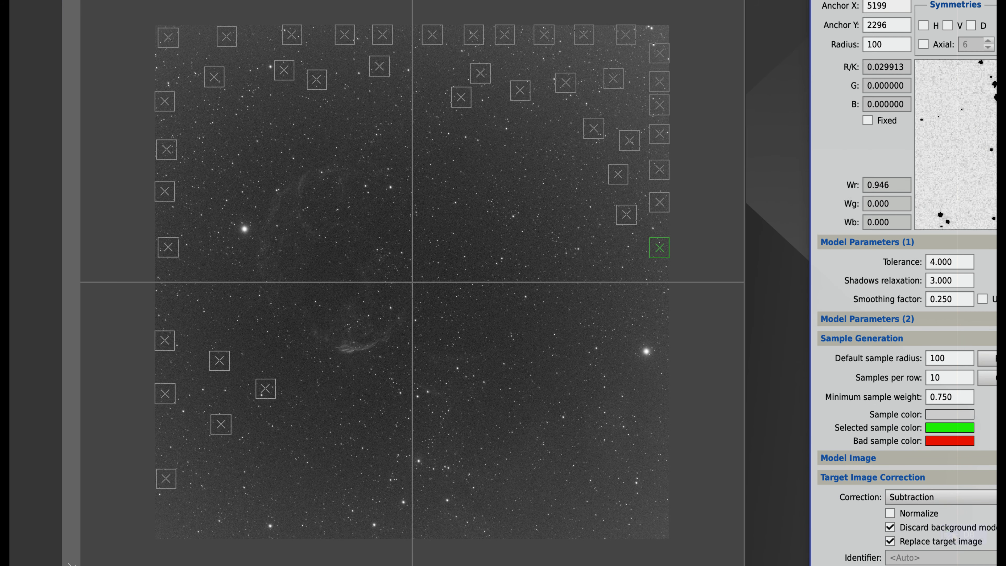
pyautogui.press('Return')
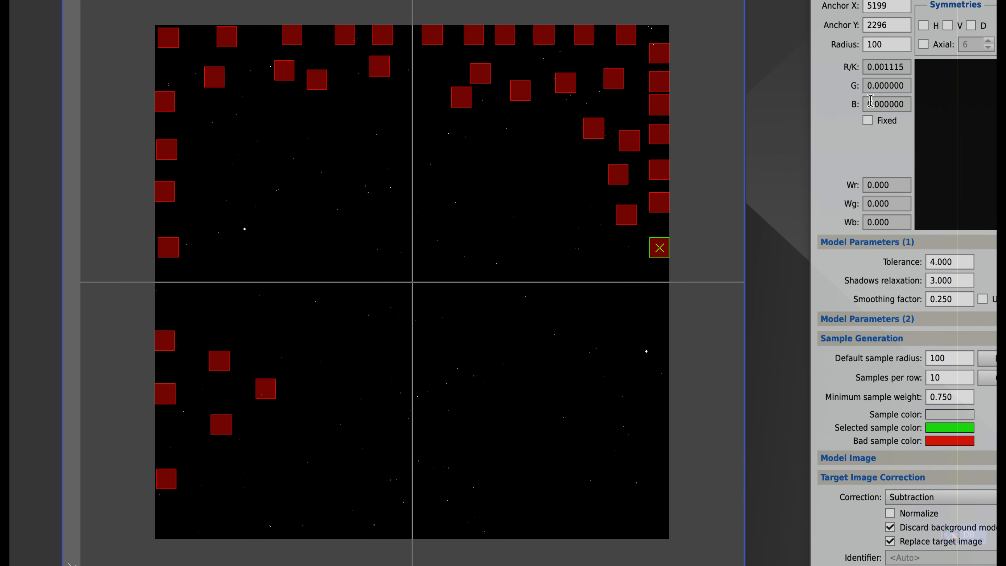
pyautogui.press('Escape')
pyautogui.click(776, 286)
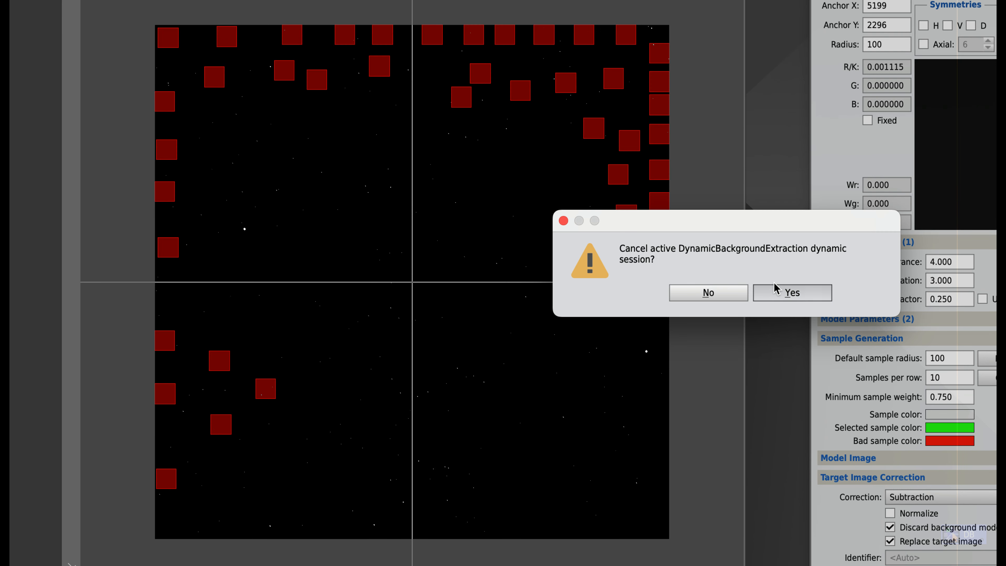
pyautogui.press('super+a')
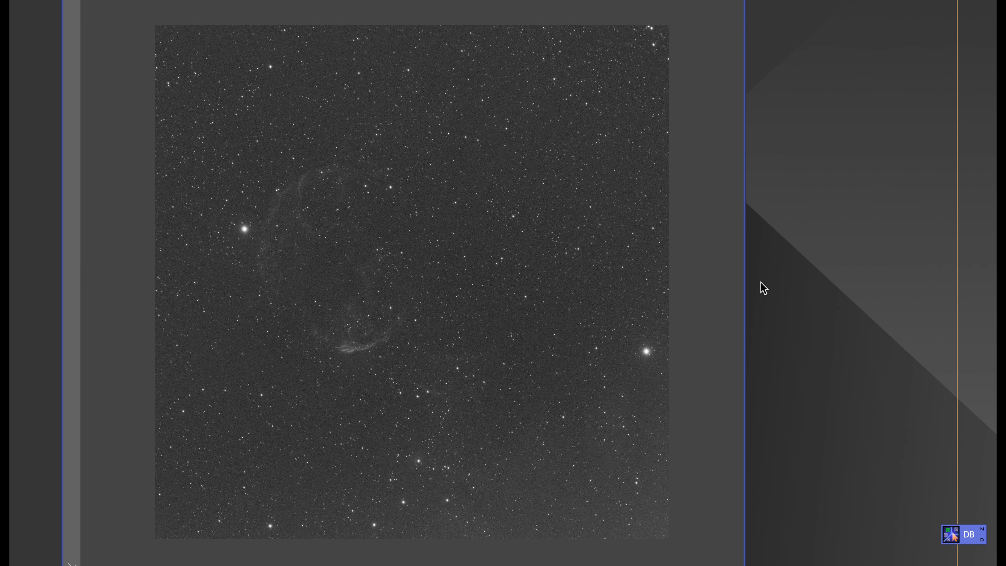